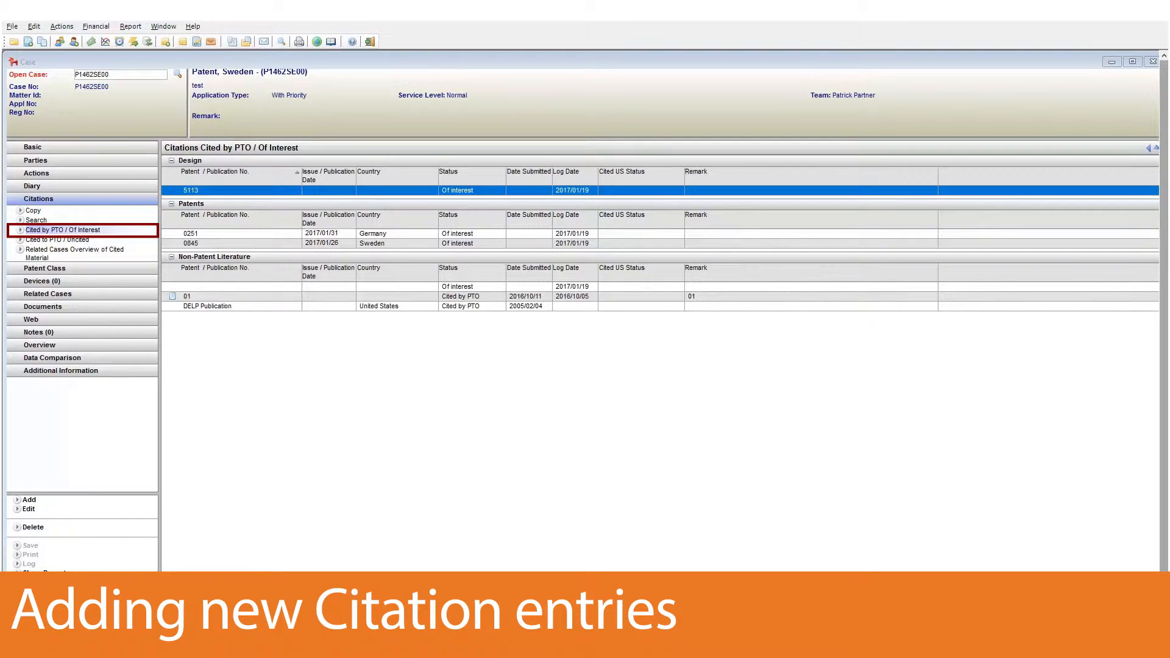
Switch between the Cited to PTO / Uncited and Cited by PTO / Of Interest citation lists to compare them.
click(72, 241)
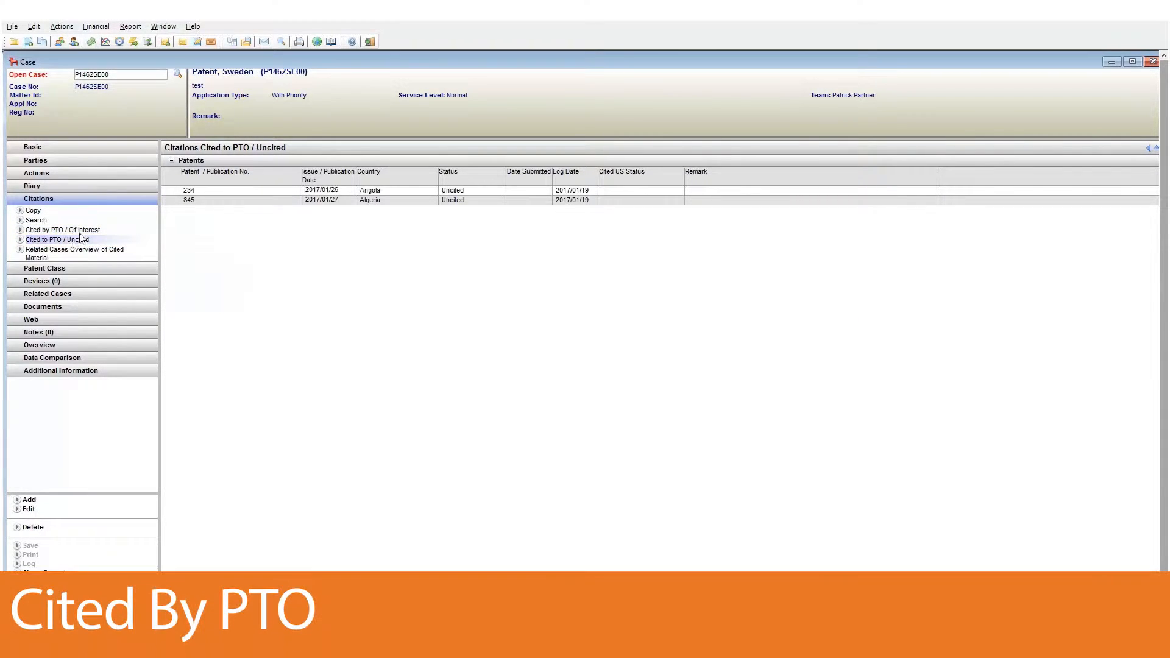
click(80, 231)
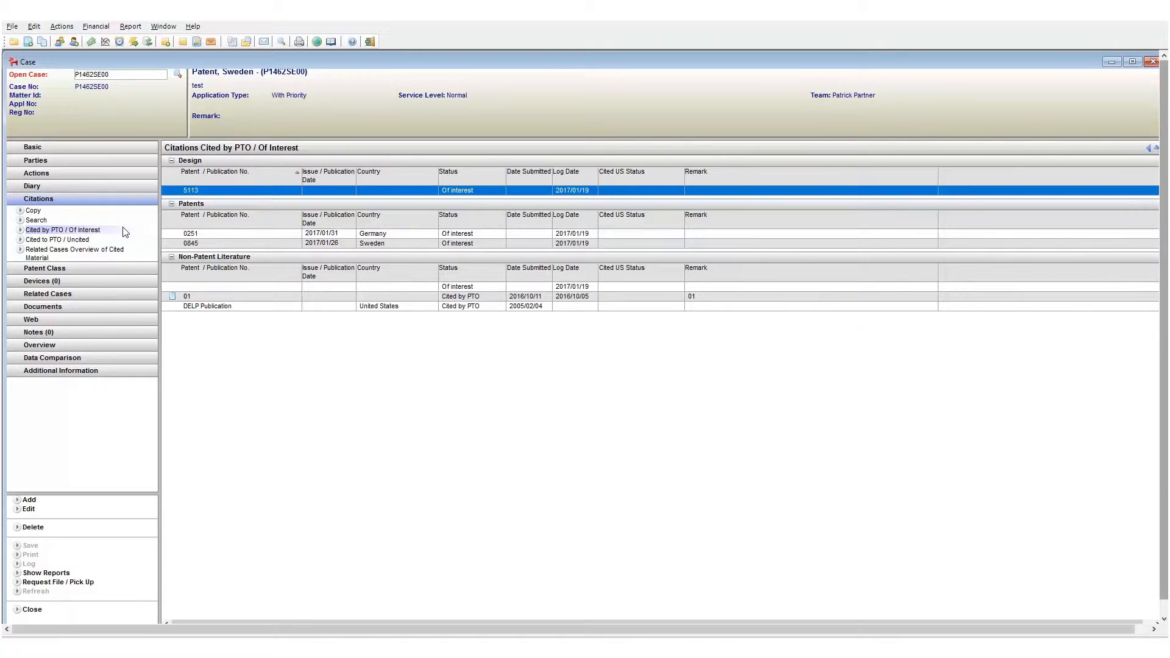
click(109, 242)
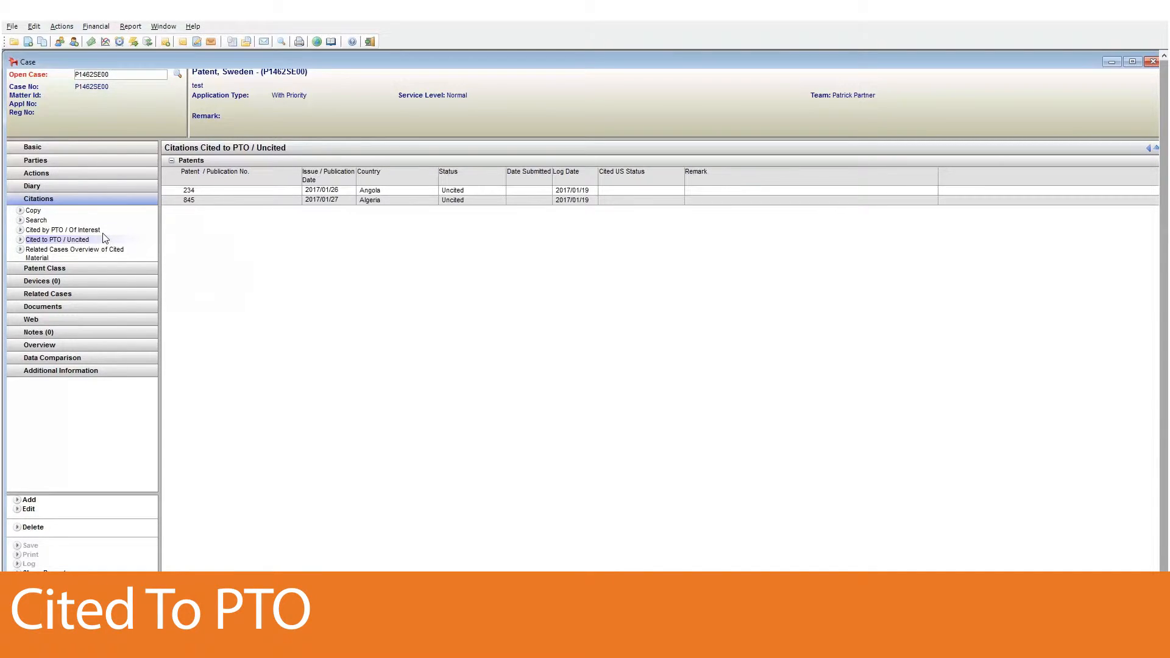
click(103, 233)
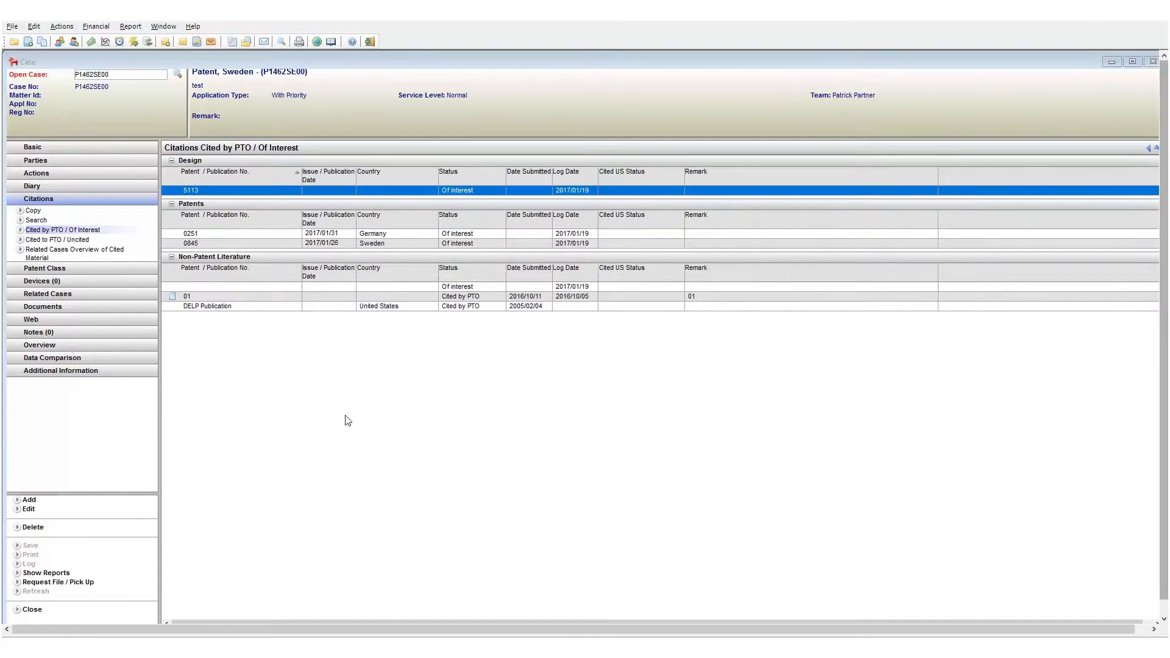
Add a new citation entry, trying the Non-Patent Literature type before setting its type back to Patents.
click(29, 500)
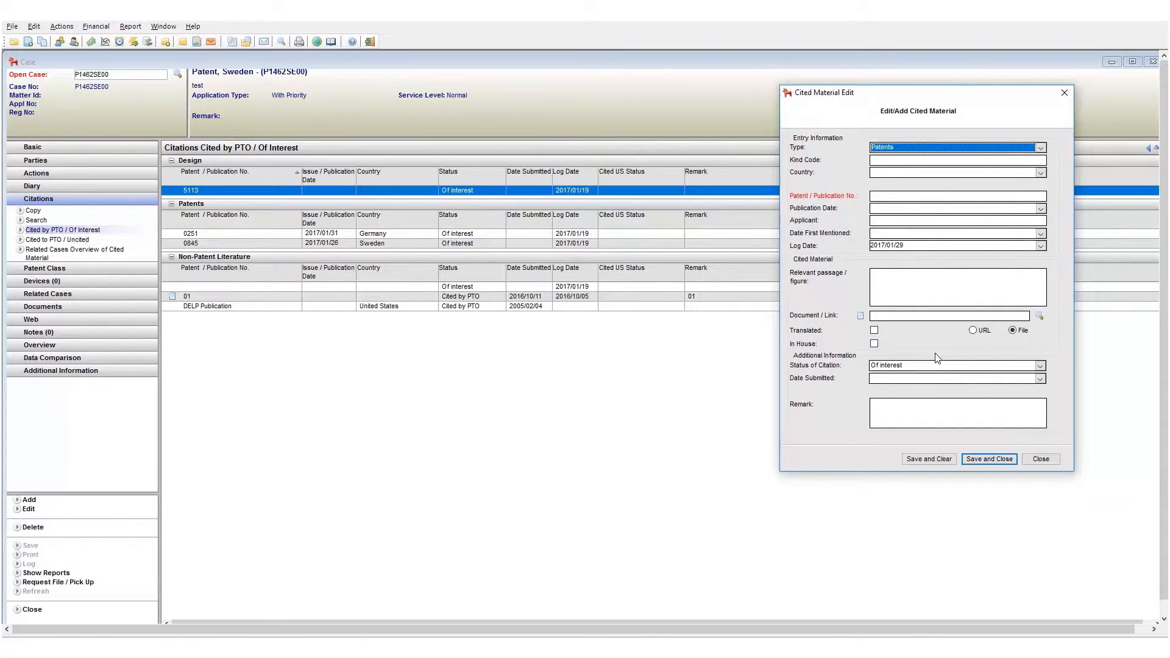
click(1041, 148)
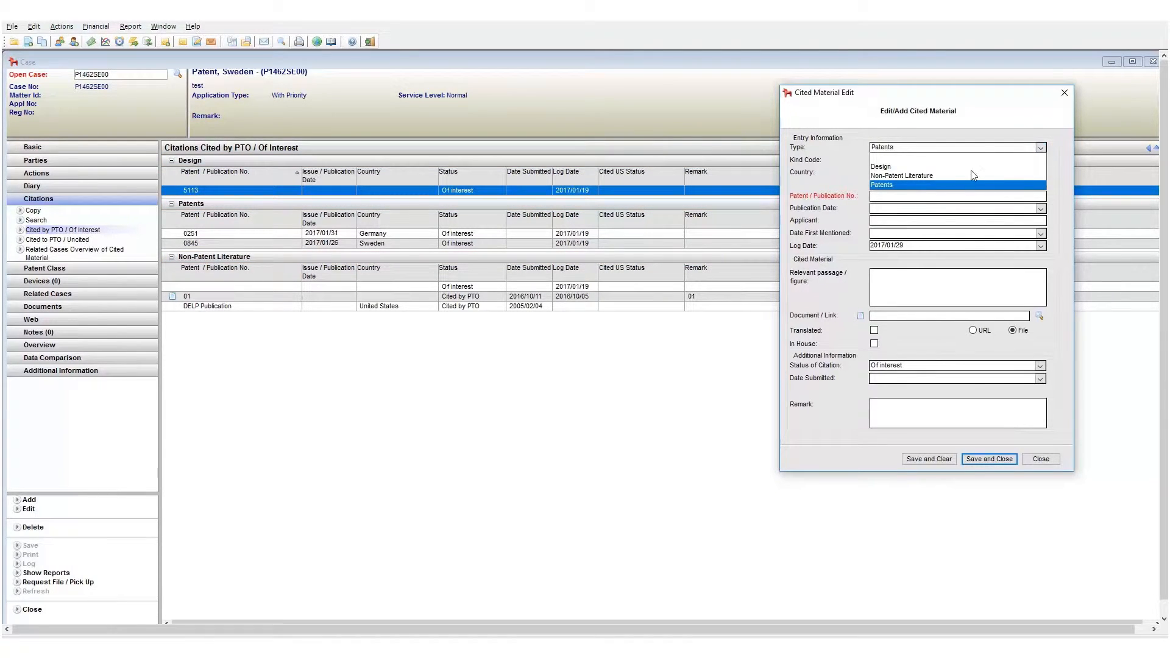
click(948, 176)
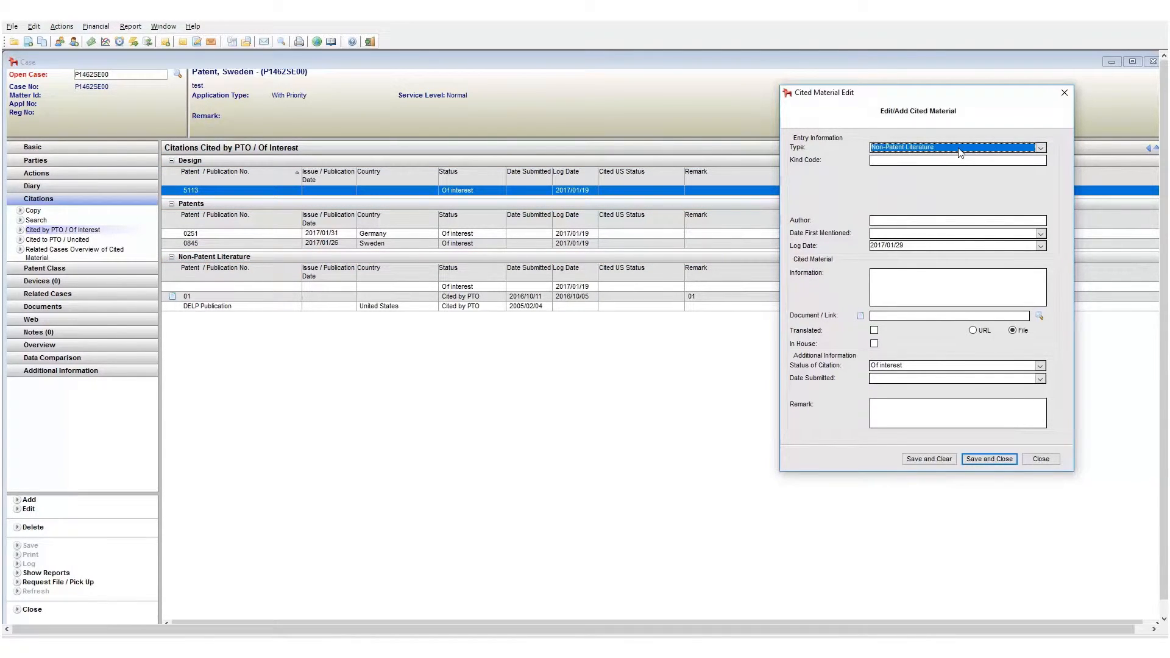
click(961, 152)
click(939, 167)
click(938, 152)
click(928, 176)
click(933, 147)
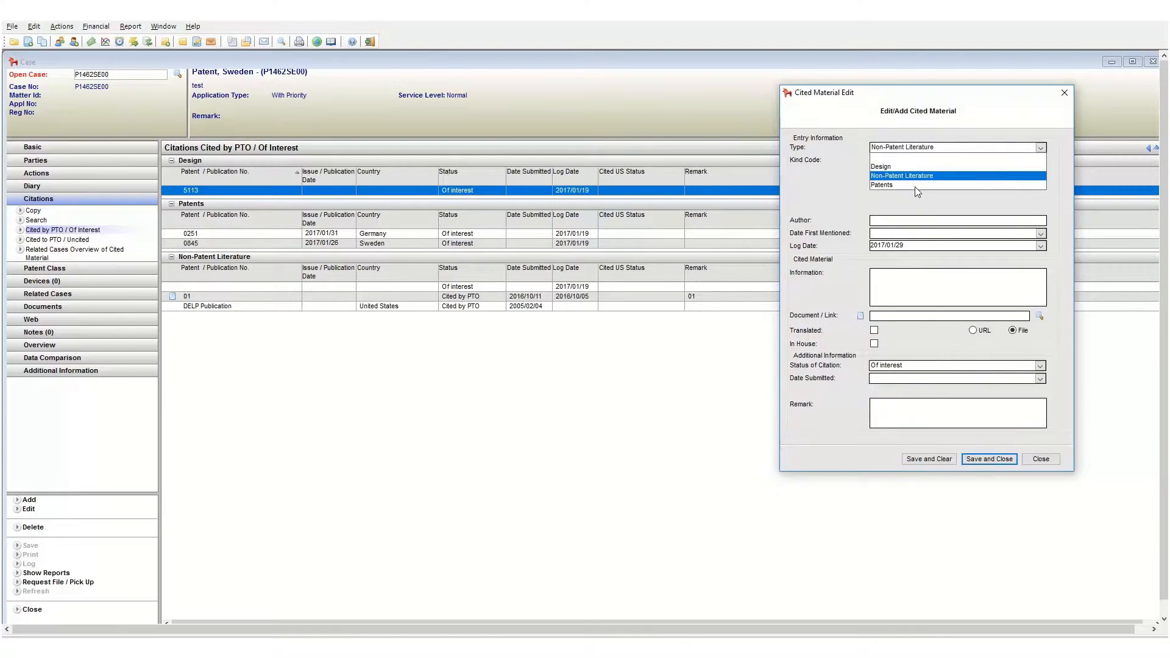
click(916, 185)
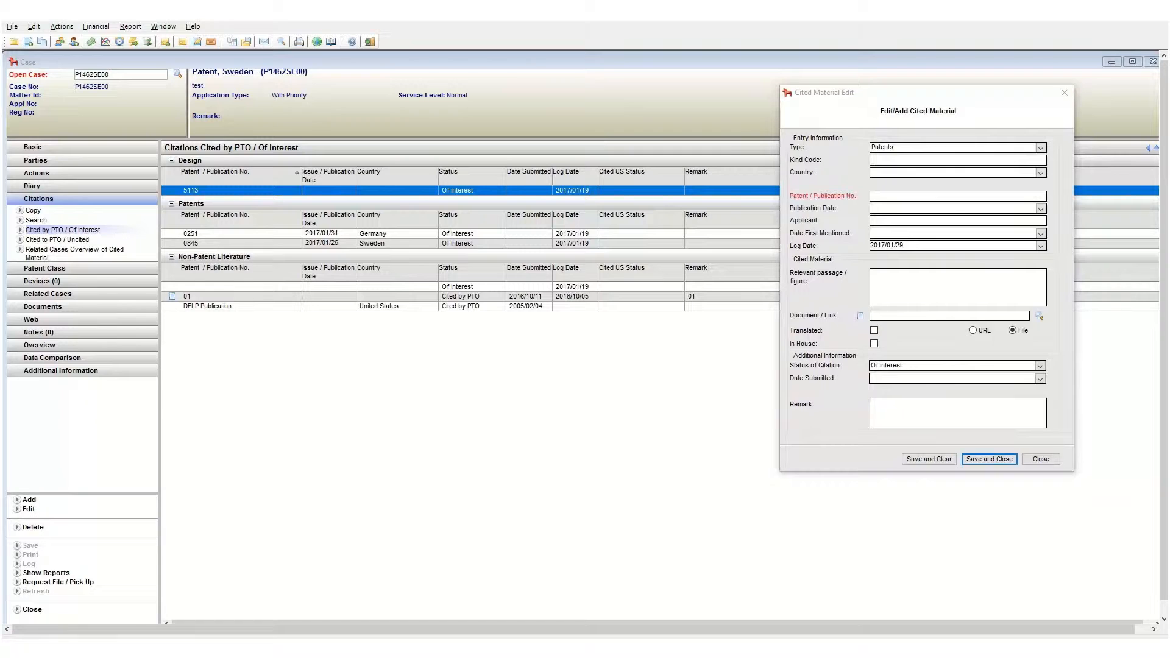
Set the citation's country to Albania and its patent/publication number to 123.
click(956, 177)
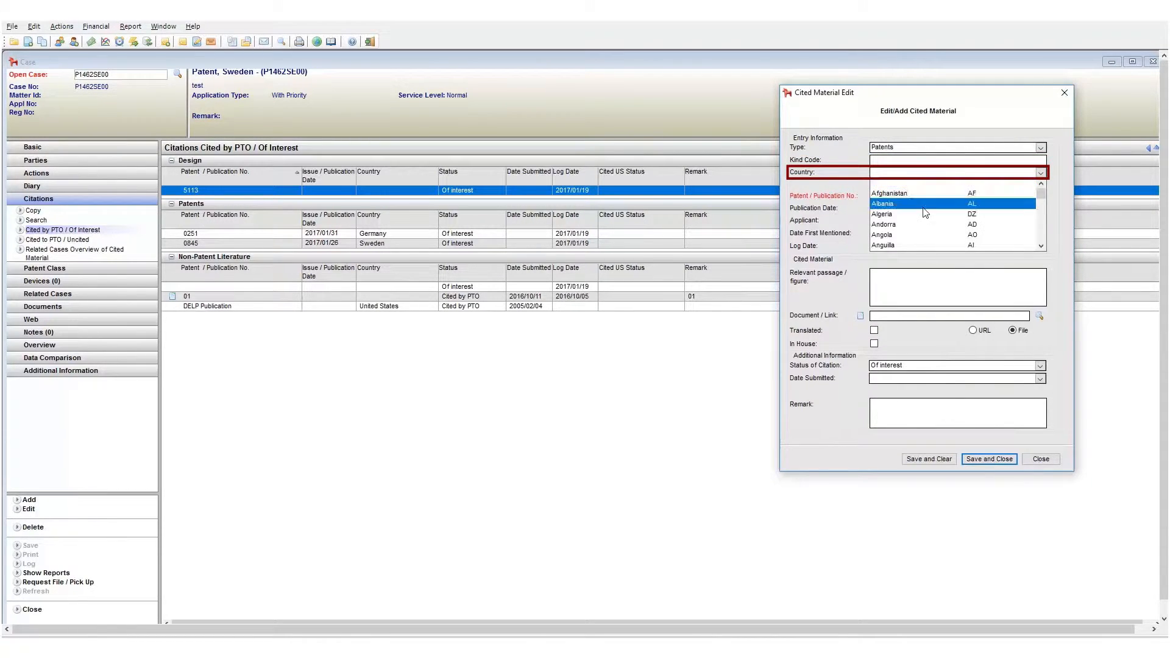
click(925, 212)
click(938, 196)
text(123)
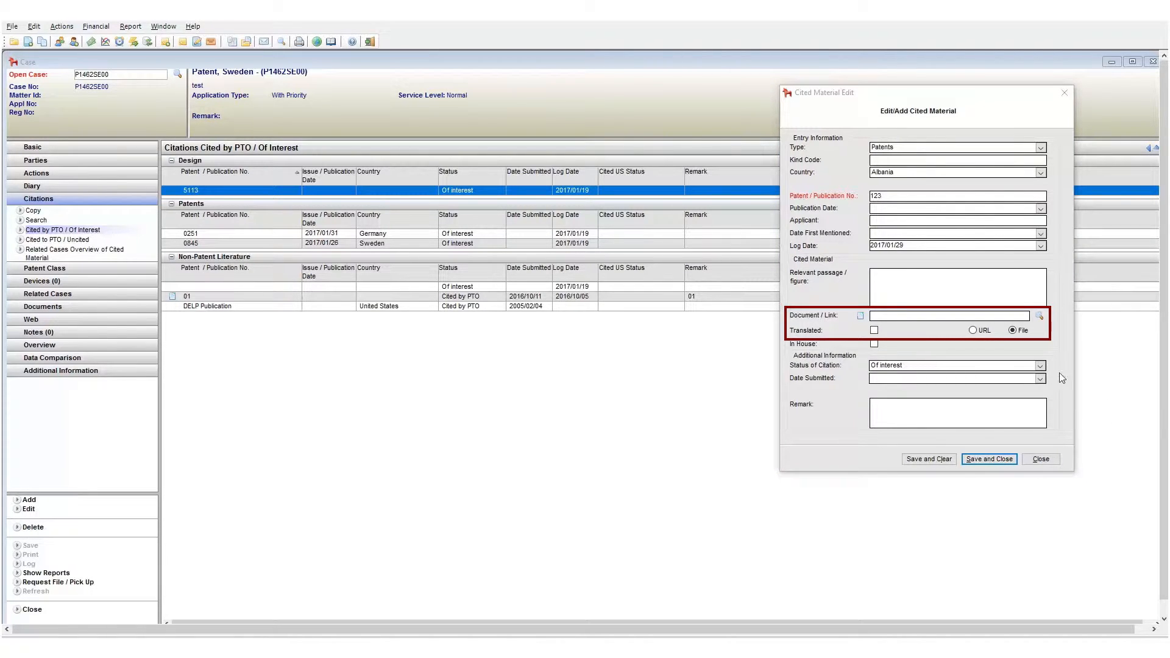
Attach the file 1.xlsx as the citation's document.
click(1040, 316)
double_click(837, 157)
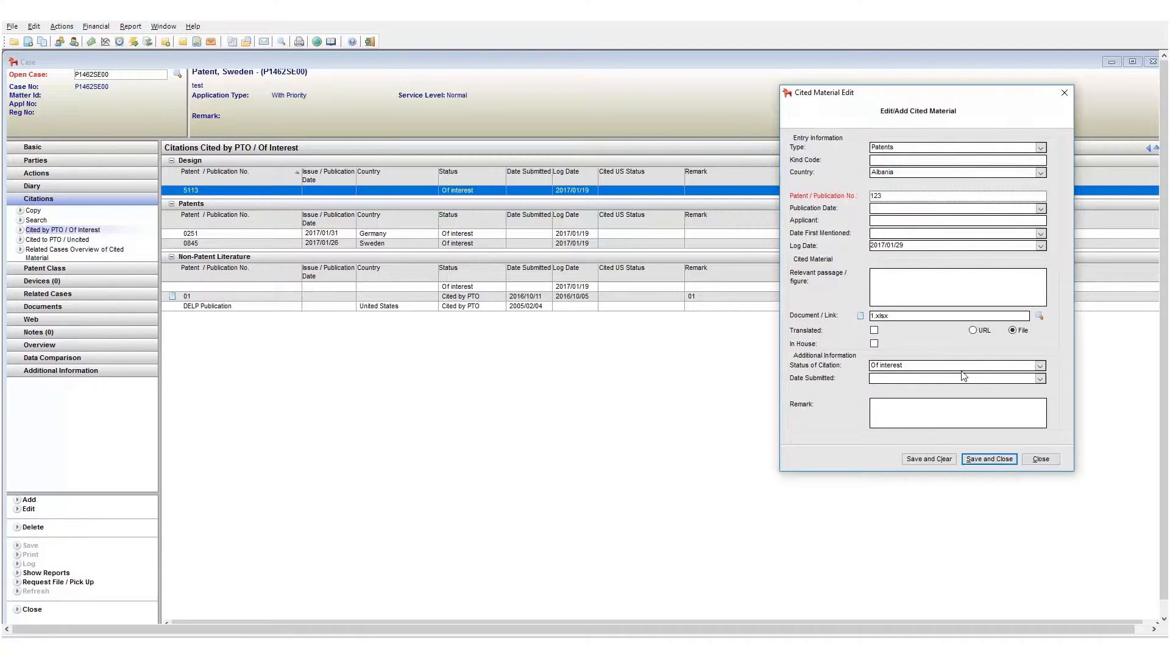
Switch the document link type to URL and clear the document field.
click(973, 330)
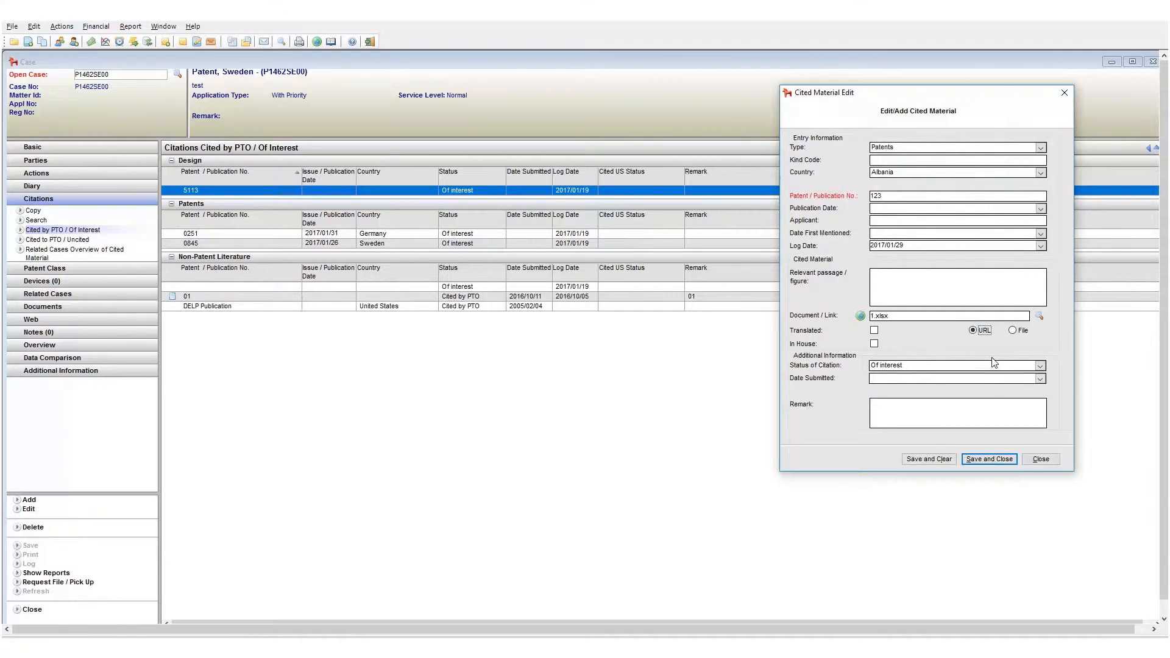
double_click(944, 317)
key(BackSpace)
key(alt+Tab)
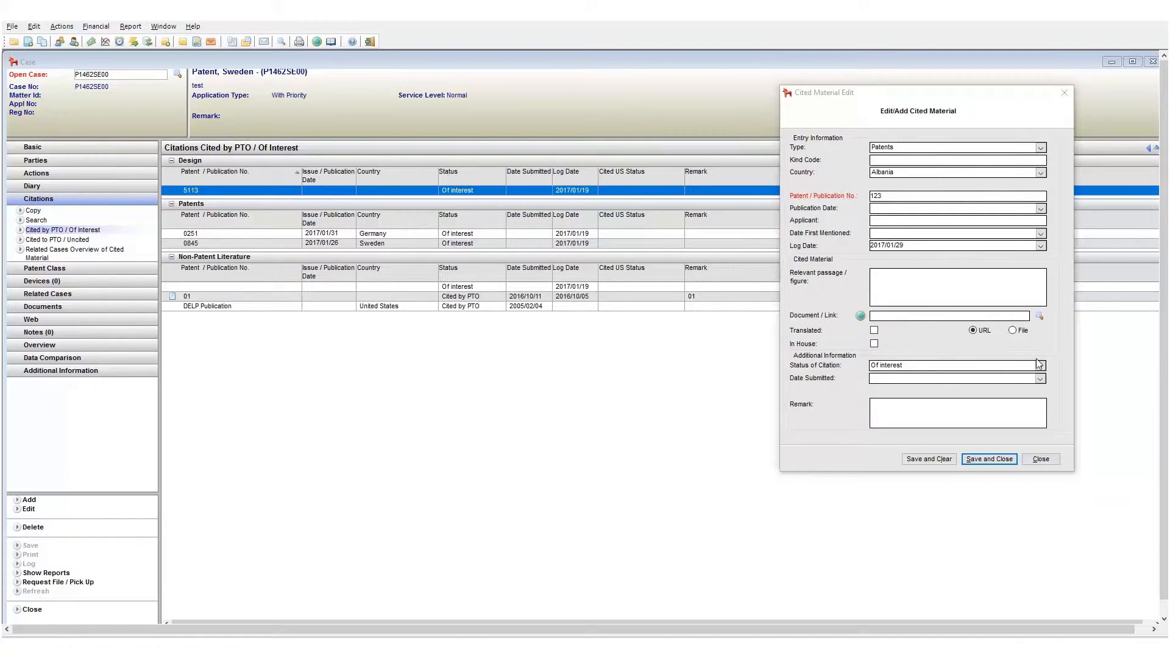
Keep the citation status as Of interest and save and close the new entry.
click(1000, 366)
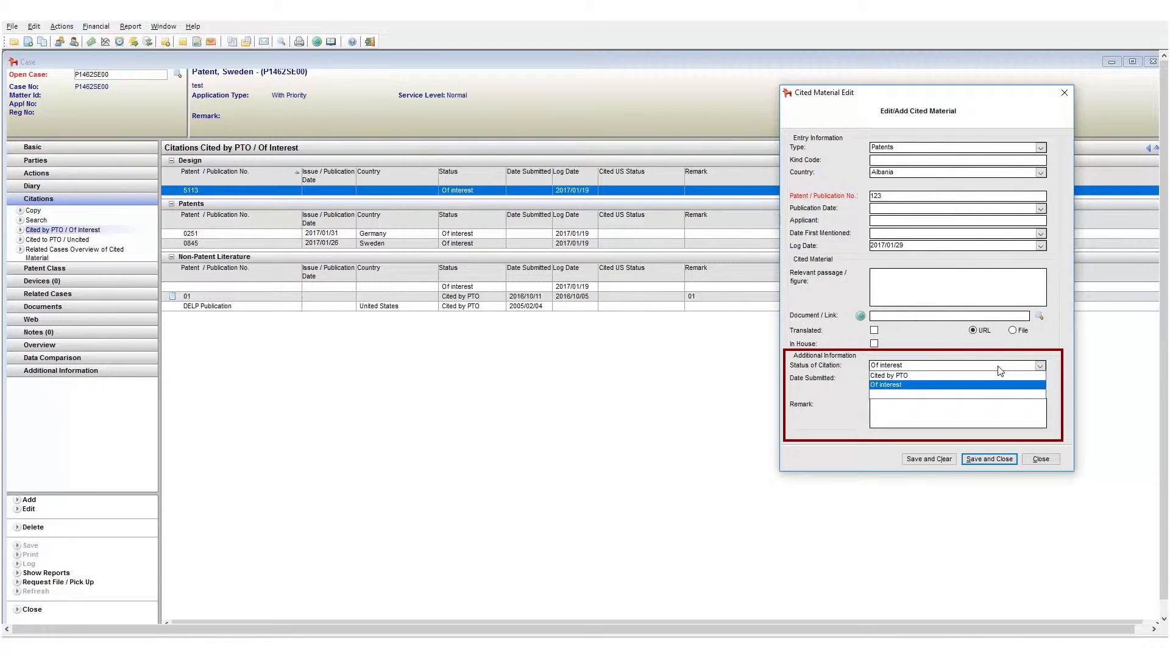
click(1000, 370)
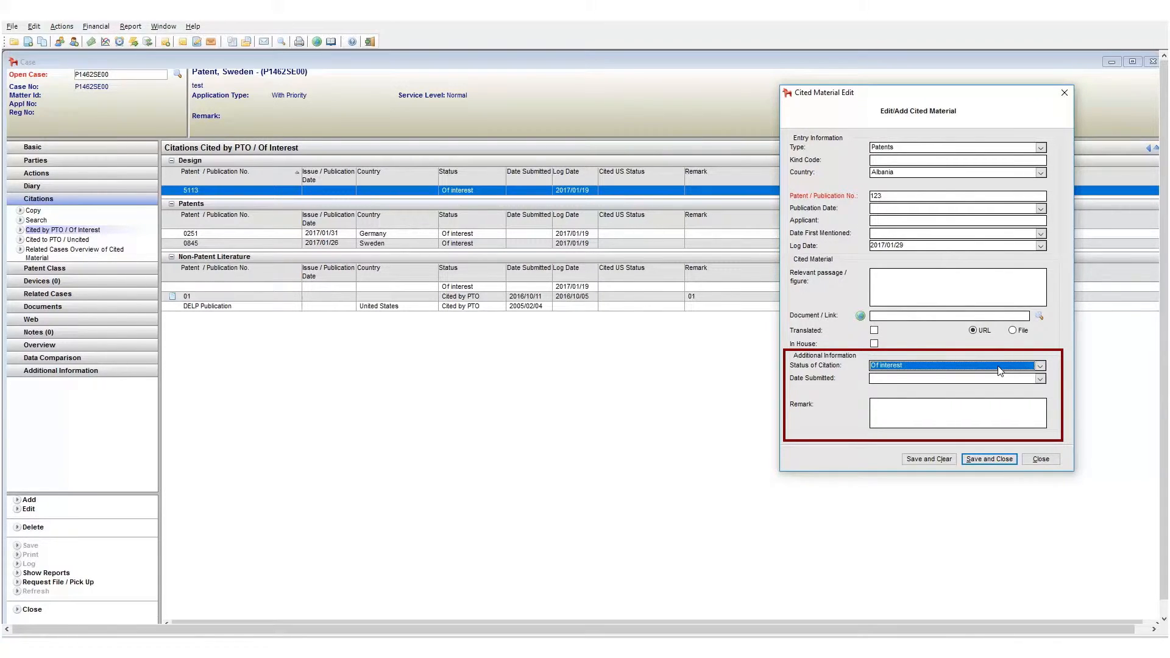
click(995, 461)
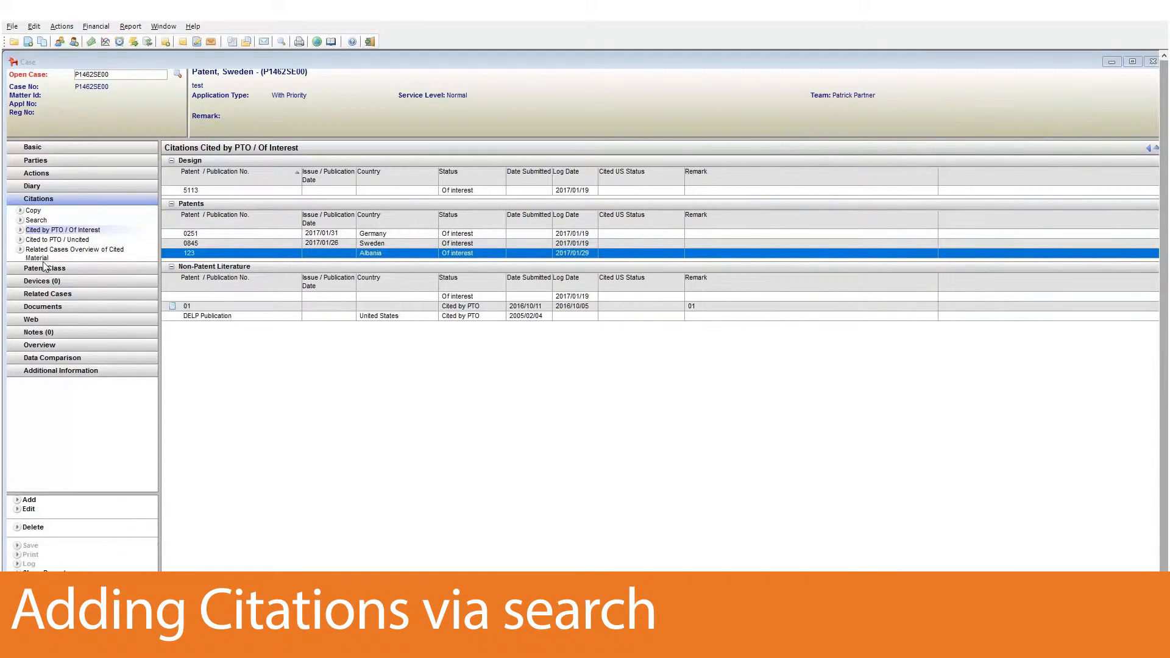
Search all cited citations and return four selected patent rows, publications 1 and 111, to this case.
click(46, 221)
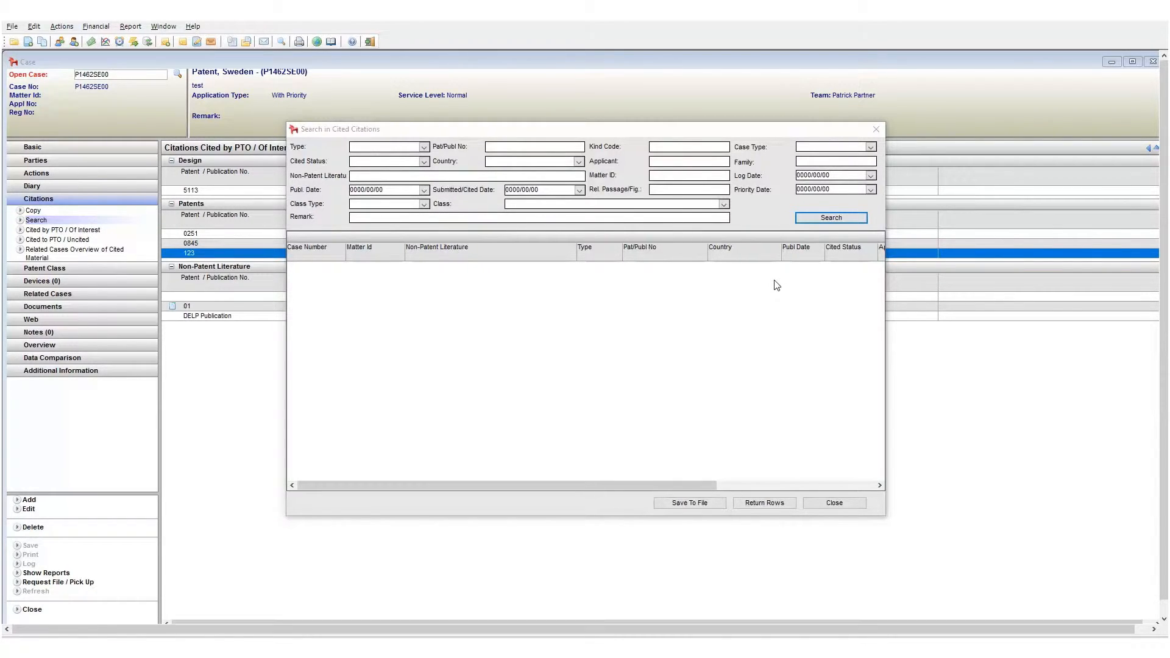
click(831, 218)
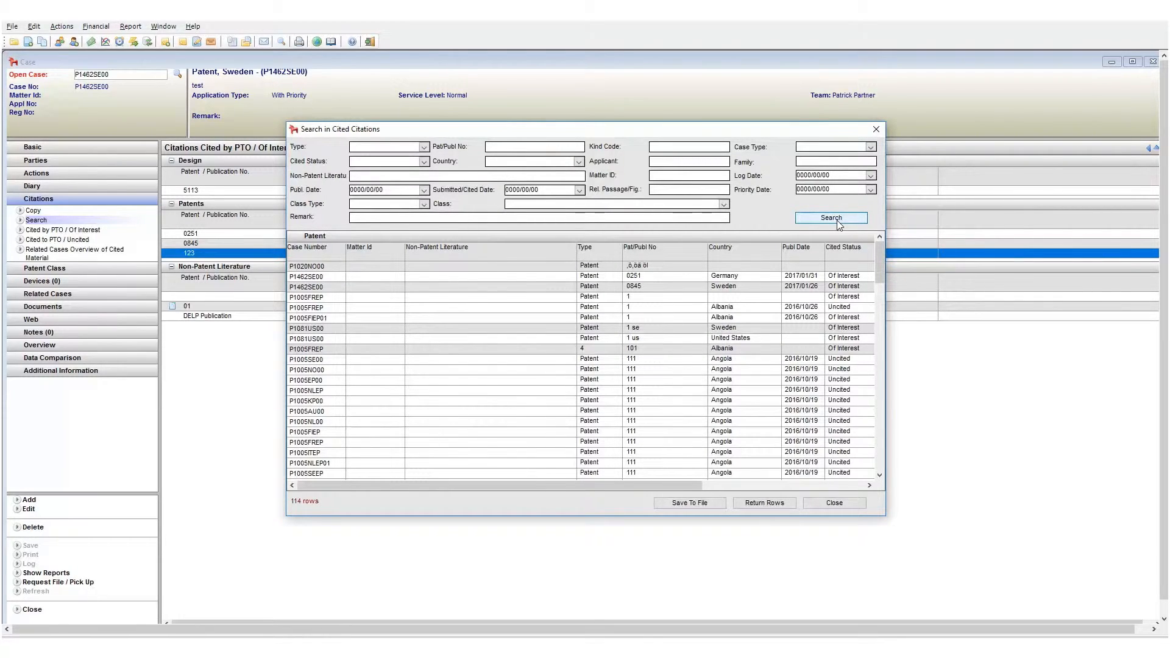
click(651, 318)
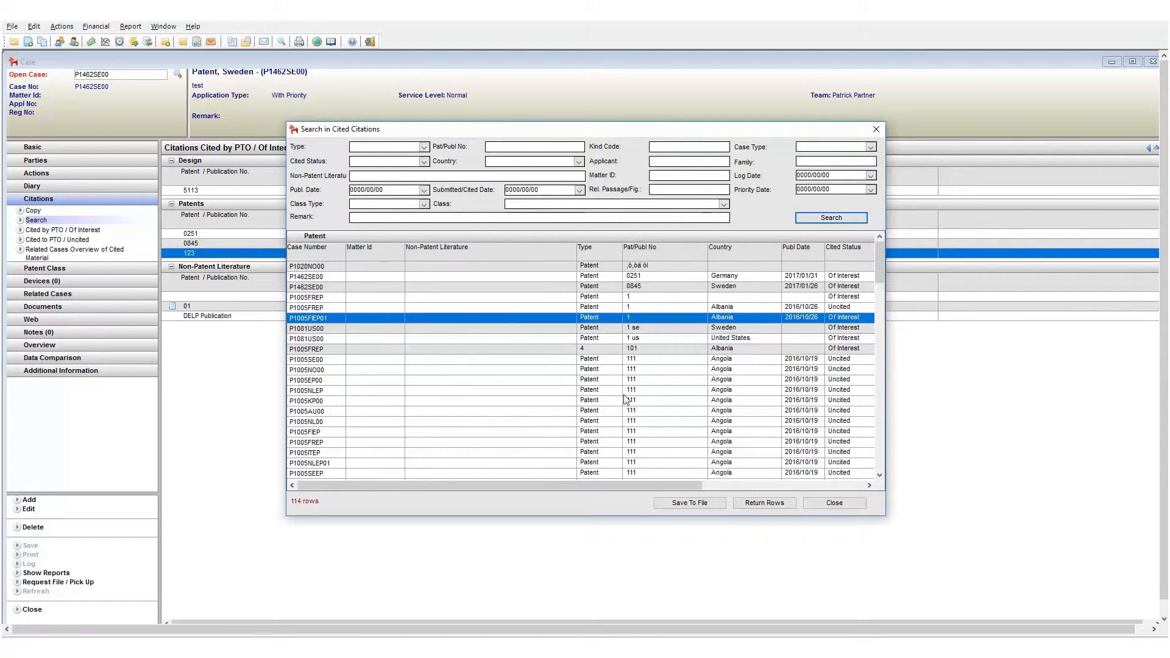
ctrl+click(623, 370)
ctrl+click(616, 411)
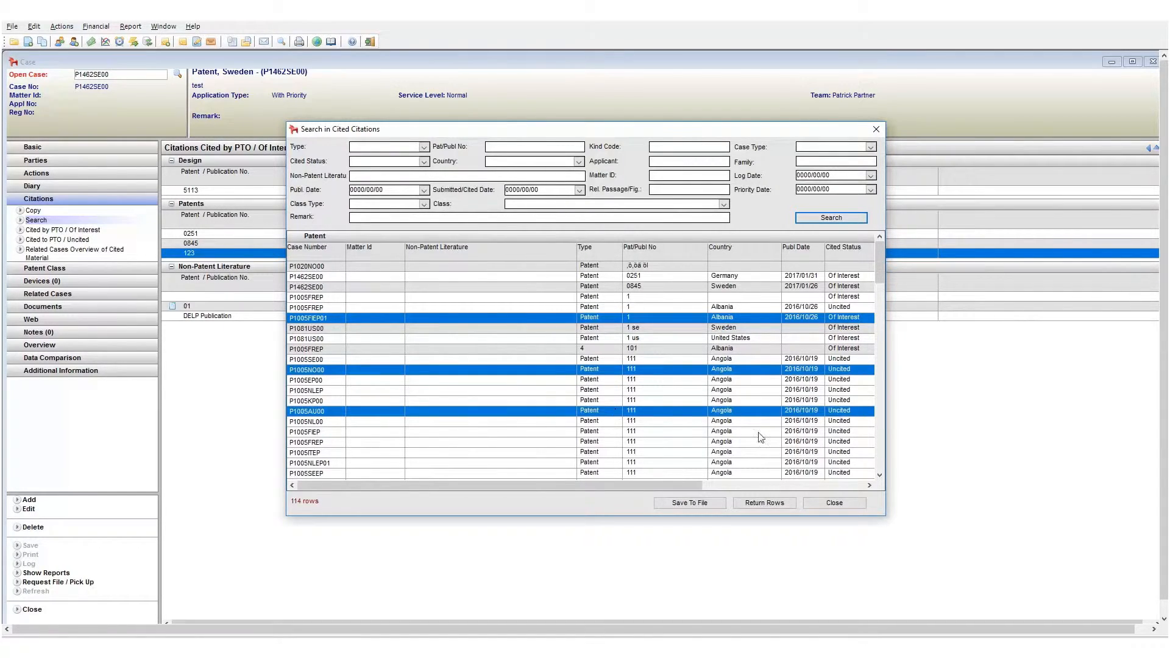
ctrl+click(742, 455)
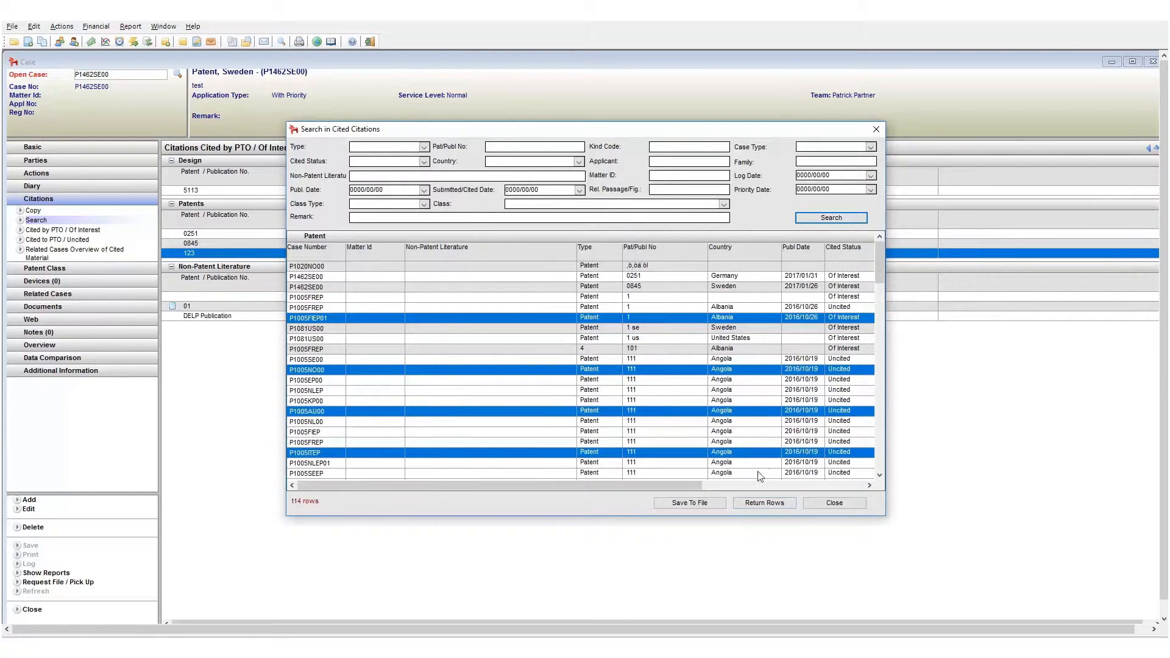
click(765, 503)
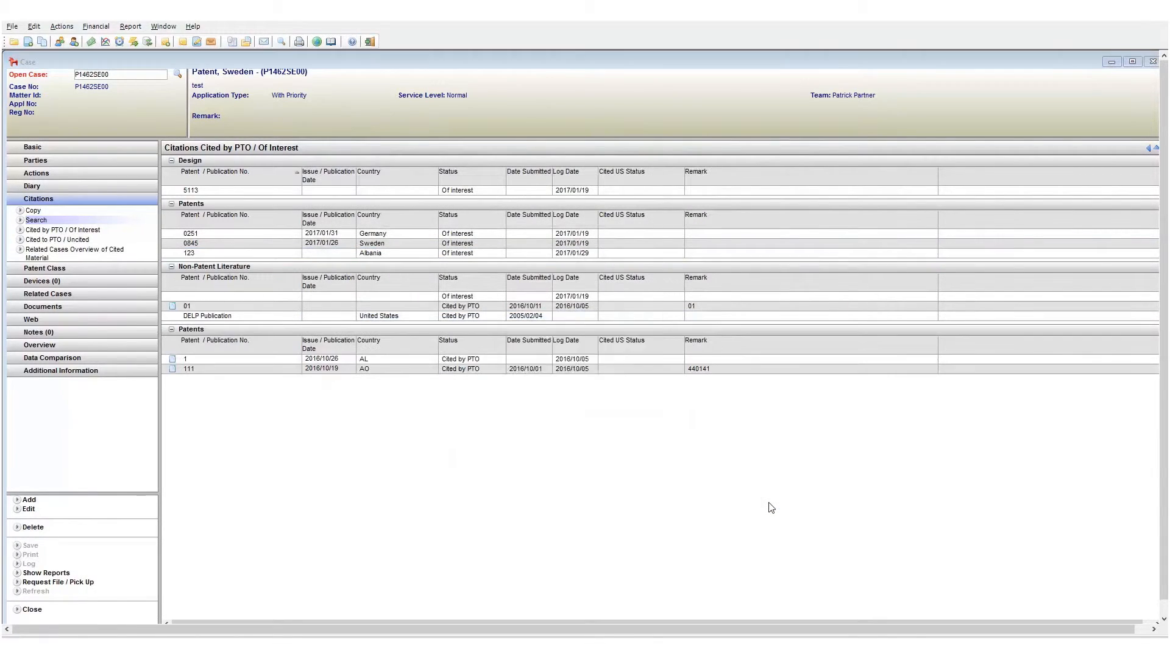
Copy the Sweden citation 0845 to the South Africa case and acknowledge the confirmation.
click(626, 376)
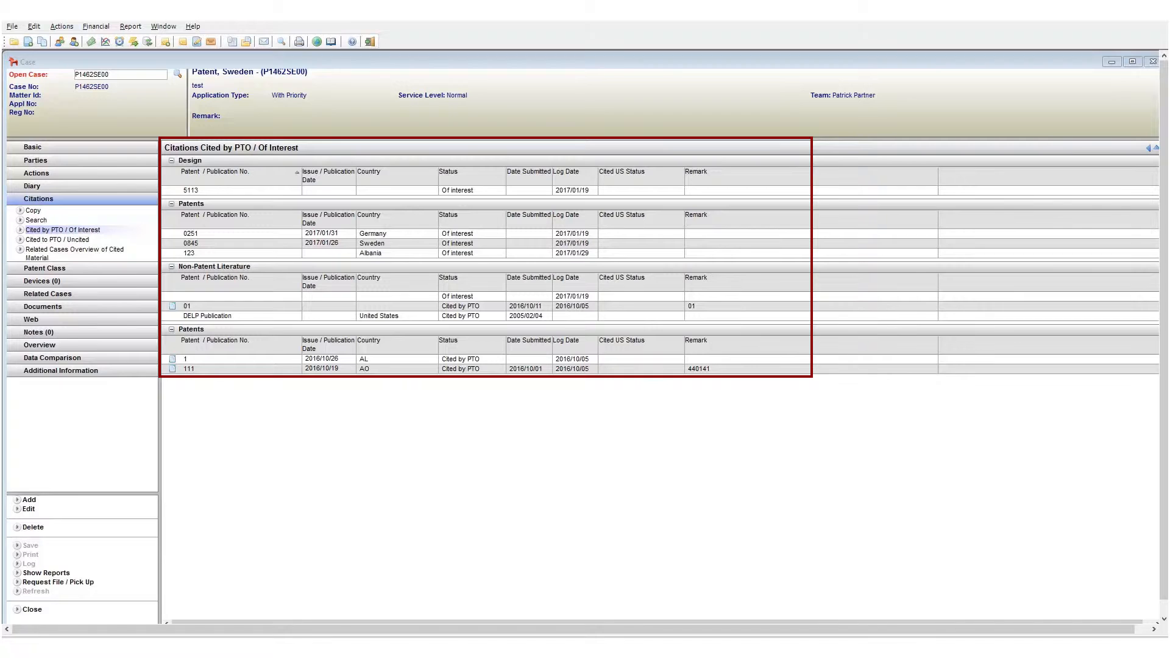
click(190, 243)
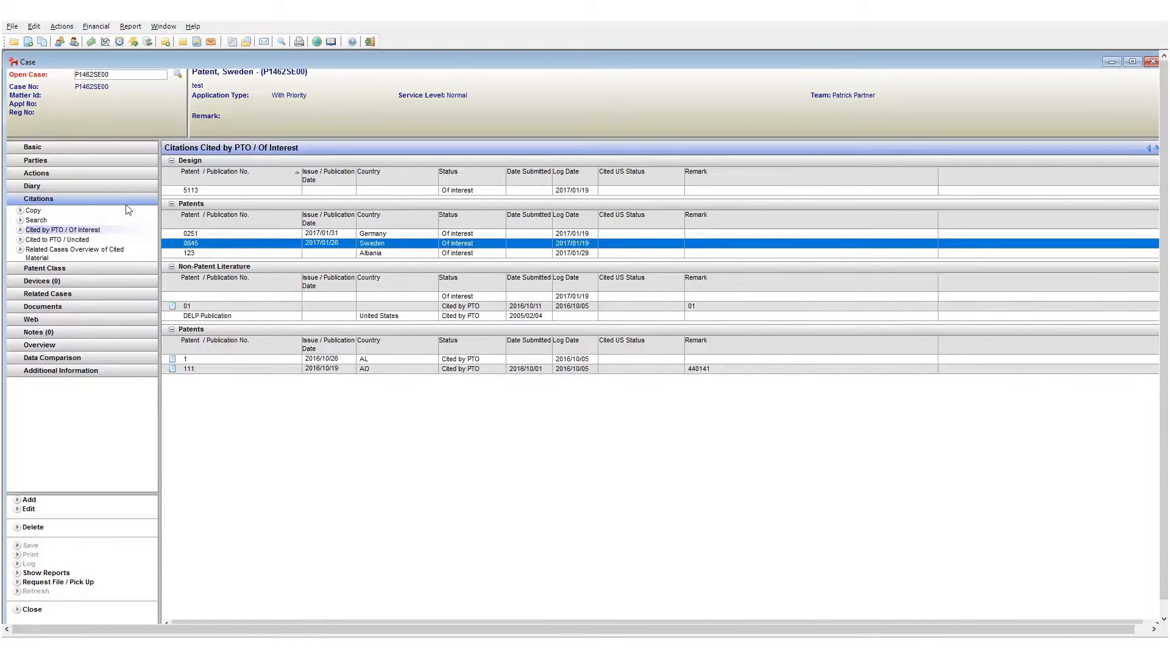
click(32, 211)
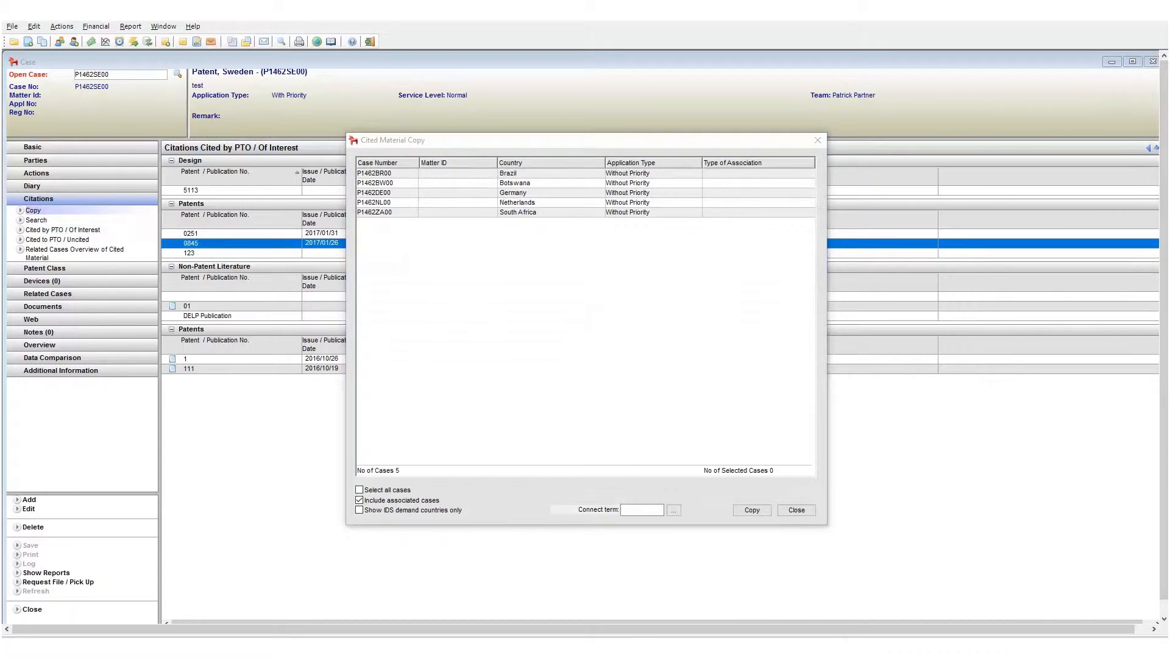
click(487, 213)
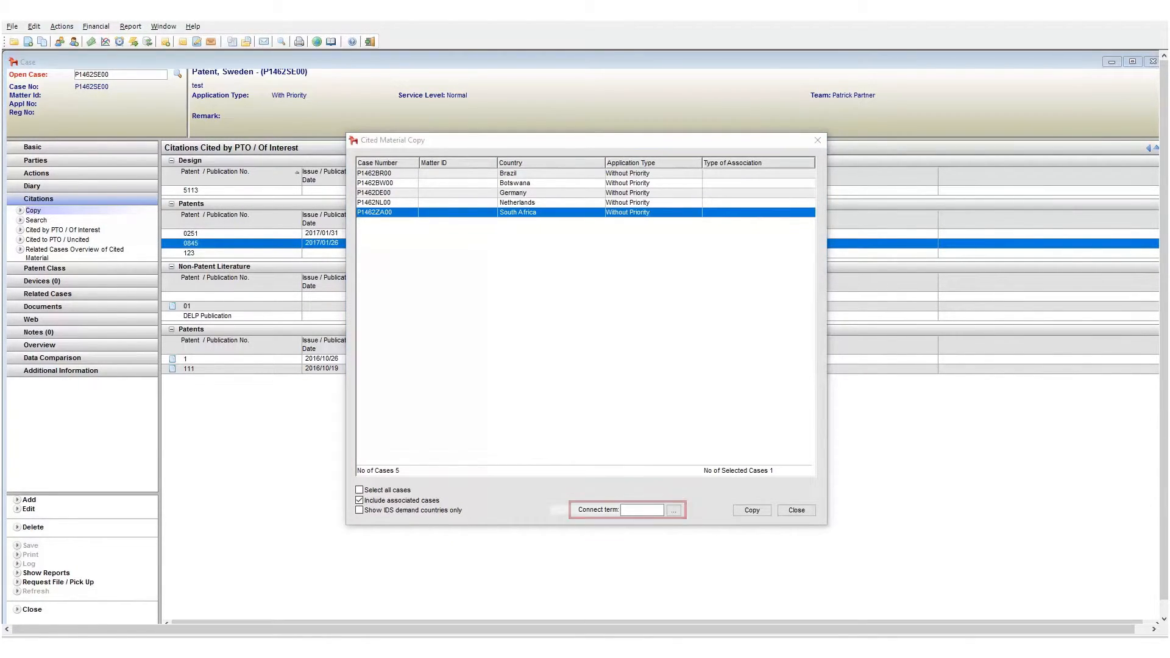
click(753, 512)
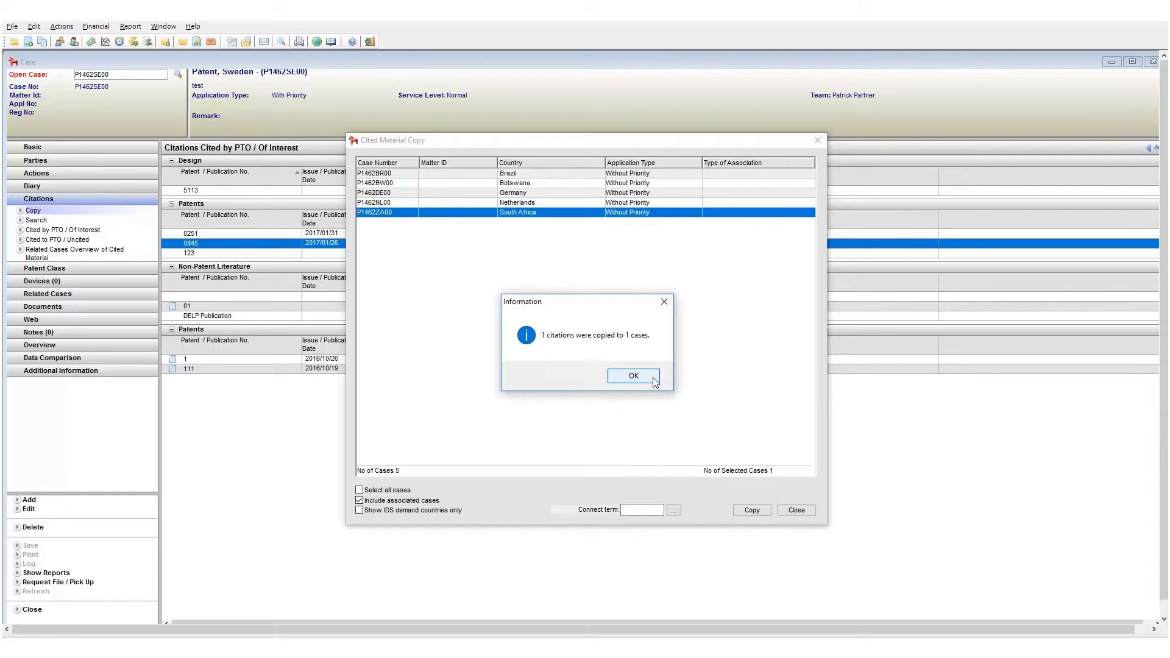
click(655, 382)
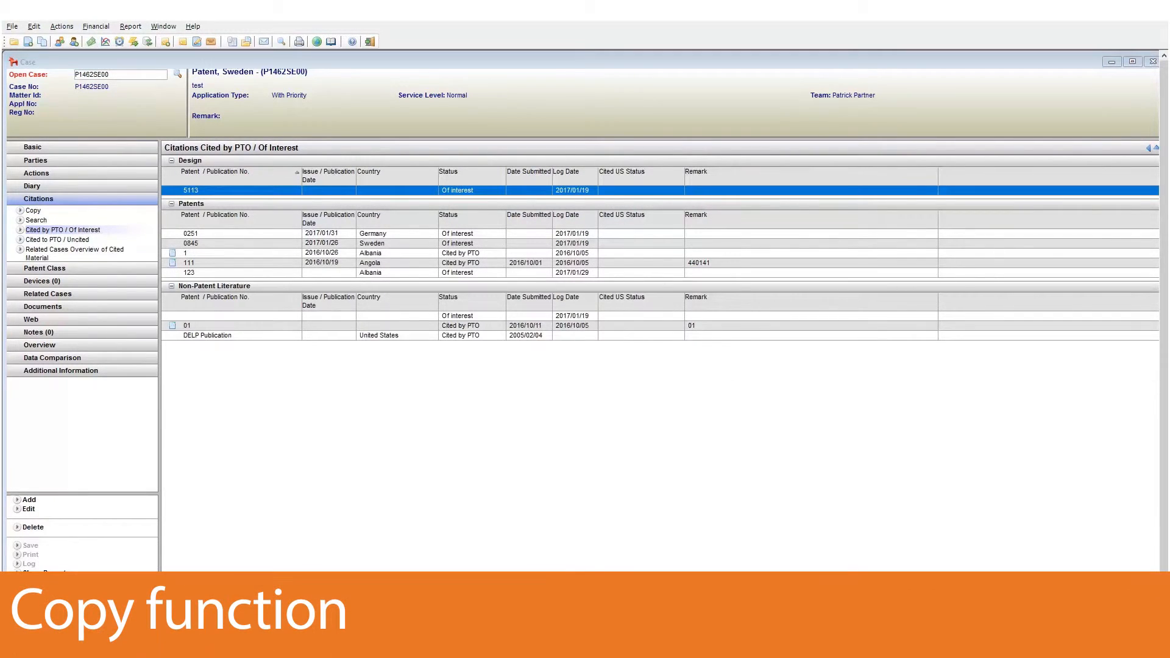
Copy the Germany citation 0251 to the South Africa case as well.
click(242, 234)
click(33, 210)
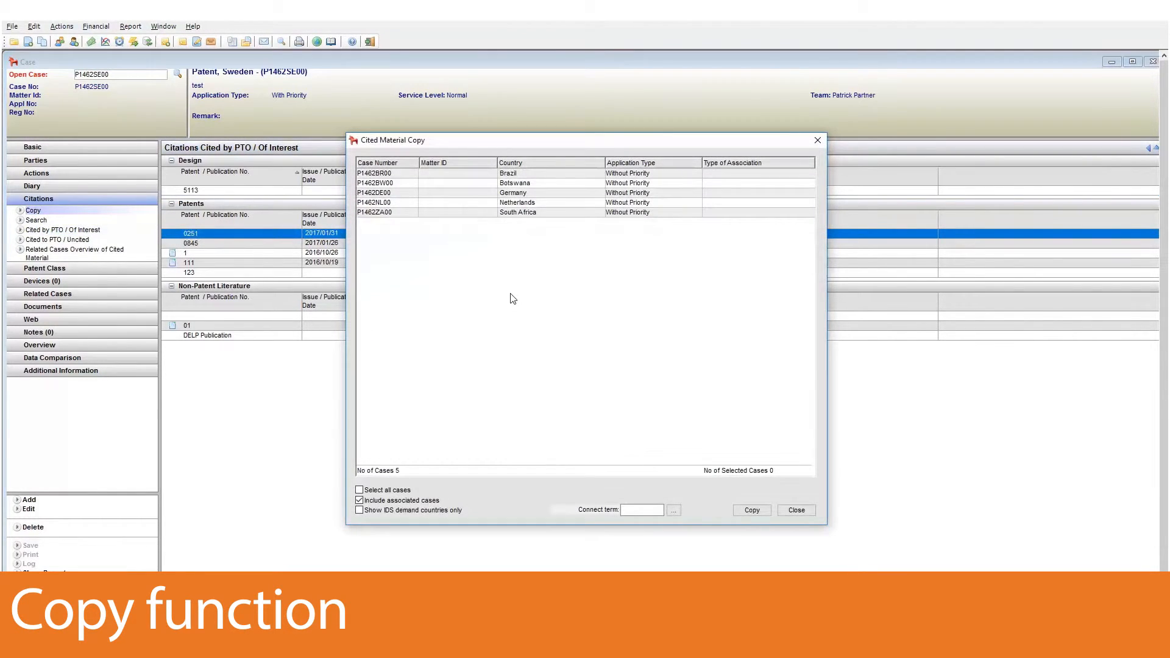
click(473, 214)
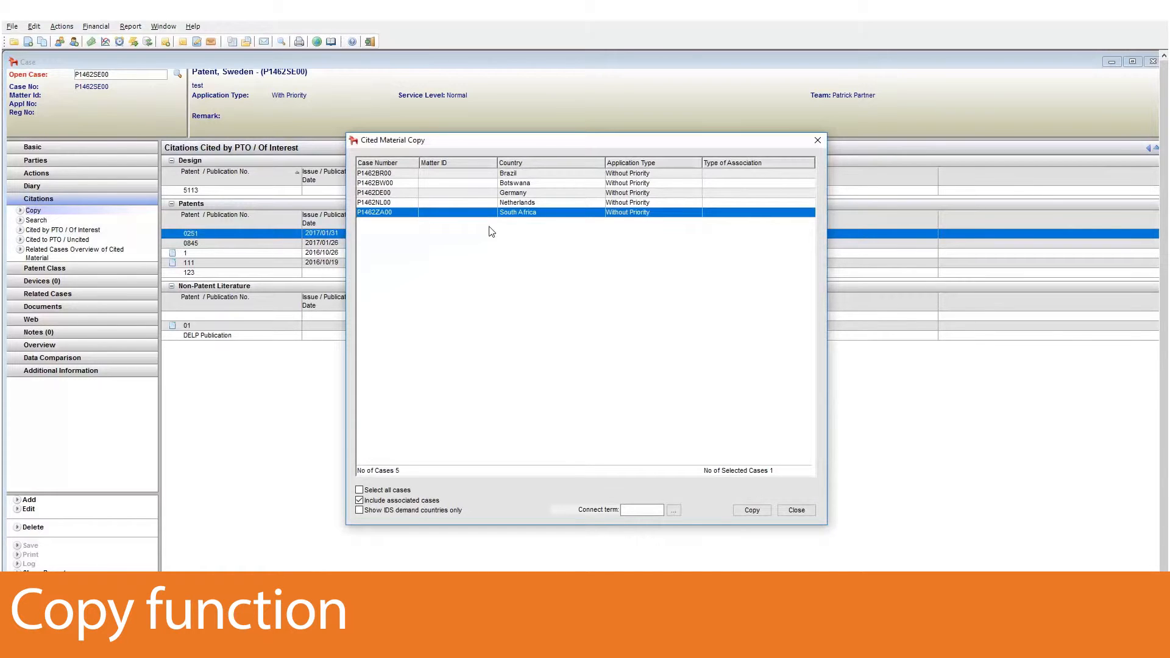
click(760, 508)
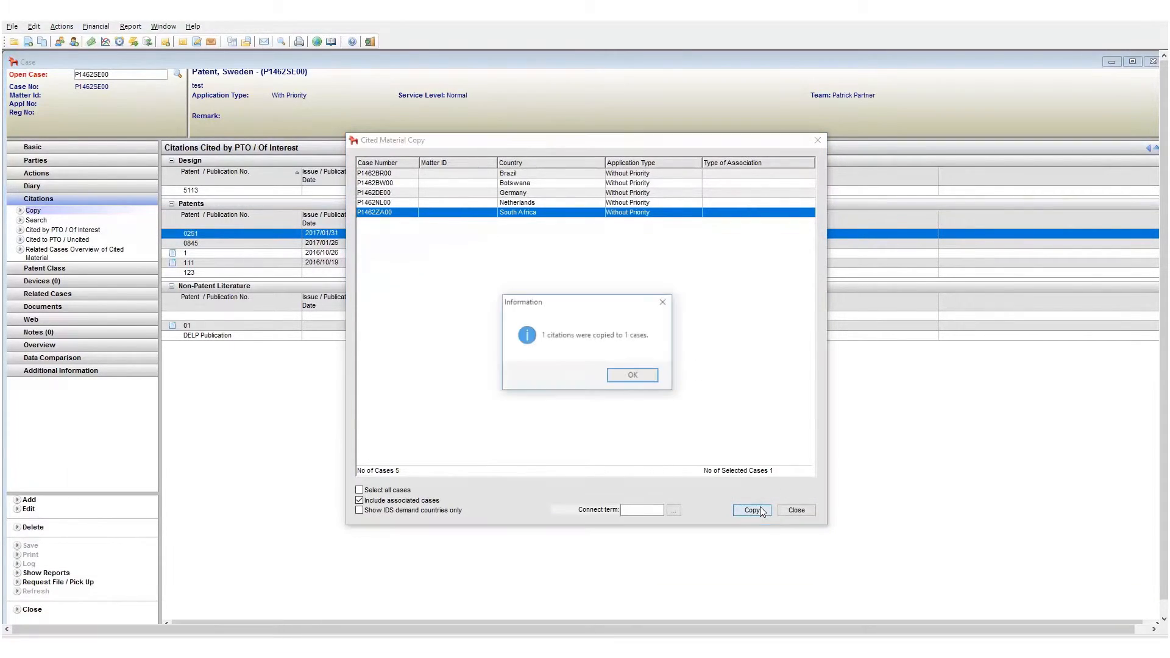
click(634, 377)
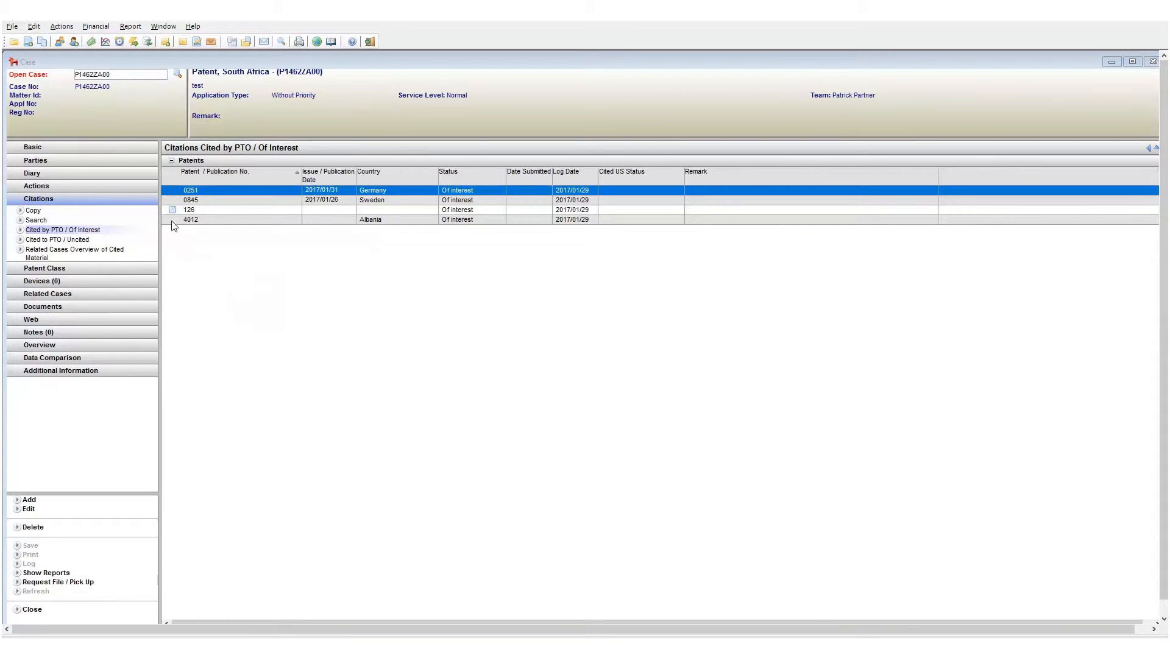
From the related cases overview of cited material, copy the Angola citation 111 to this case as Cited by PTO / of interest.
click(75, 255)
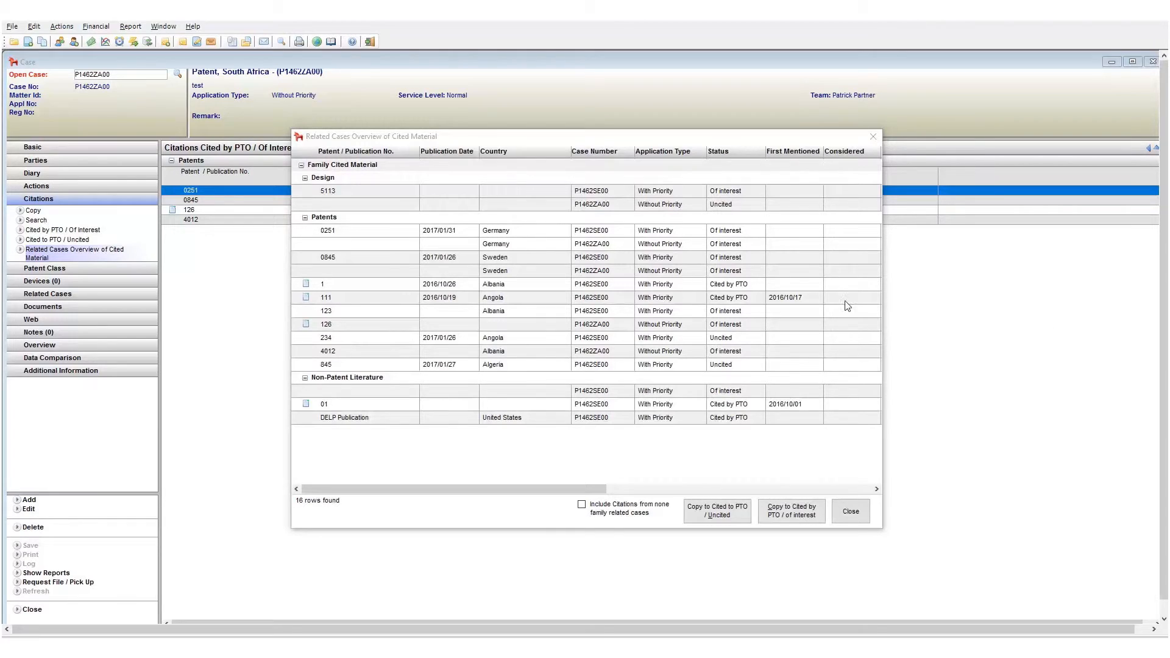
click(453, 303)
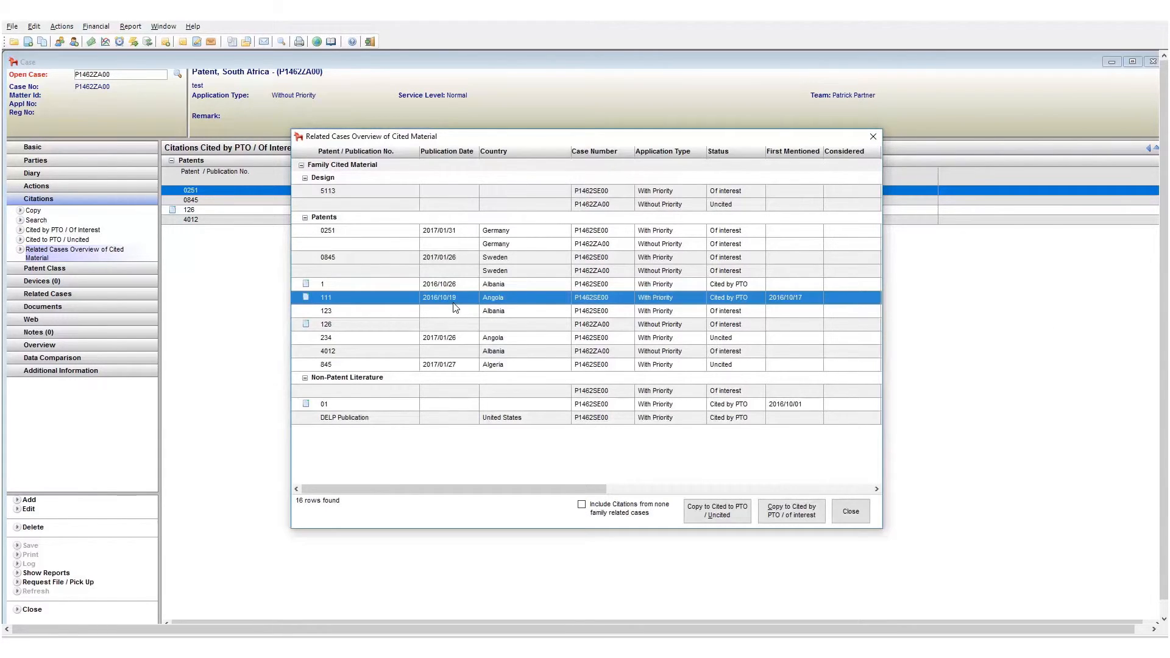
click(801, 518)
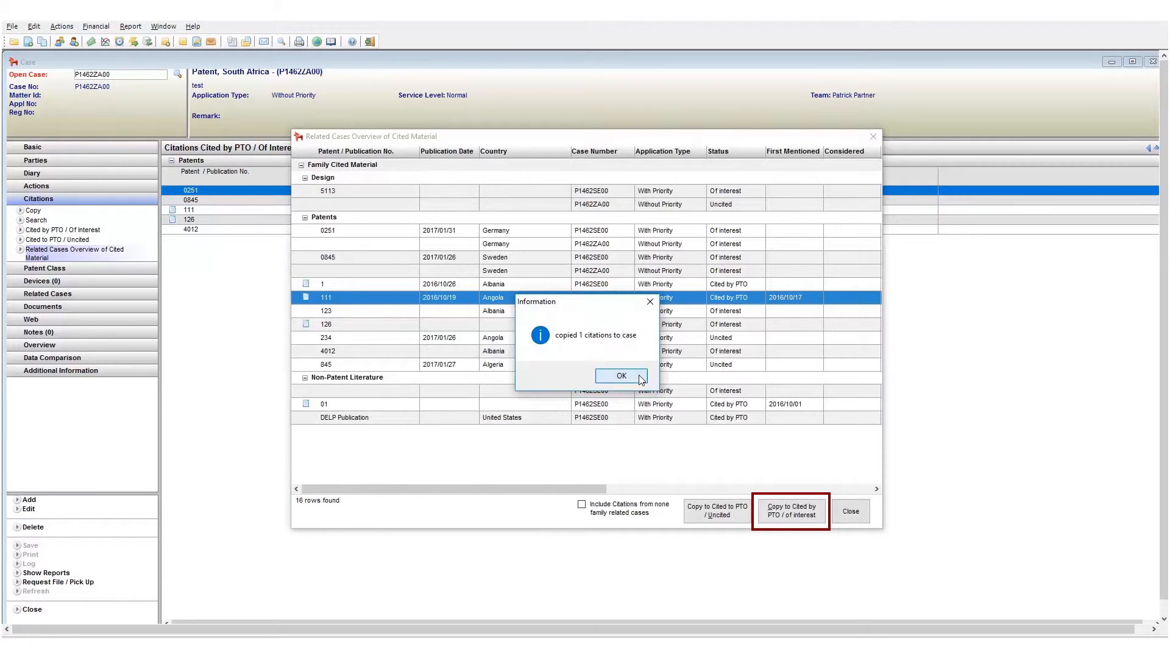
click(640, 377)
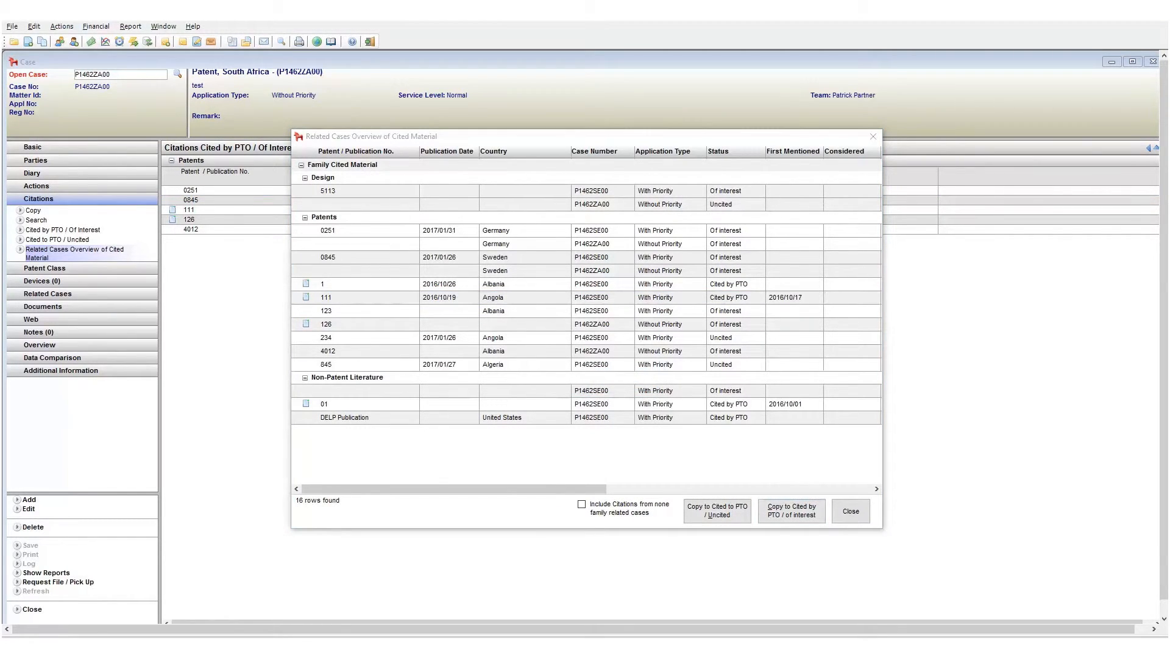
click(583, 507)
click(582, 507)
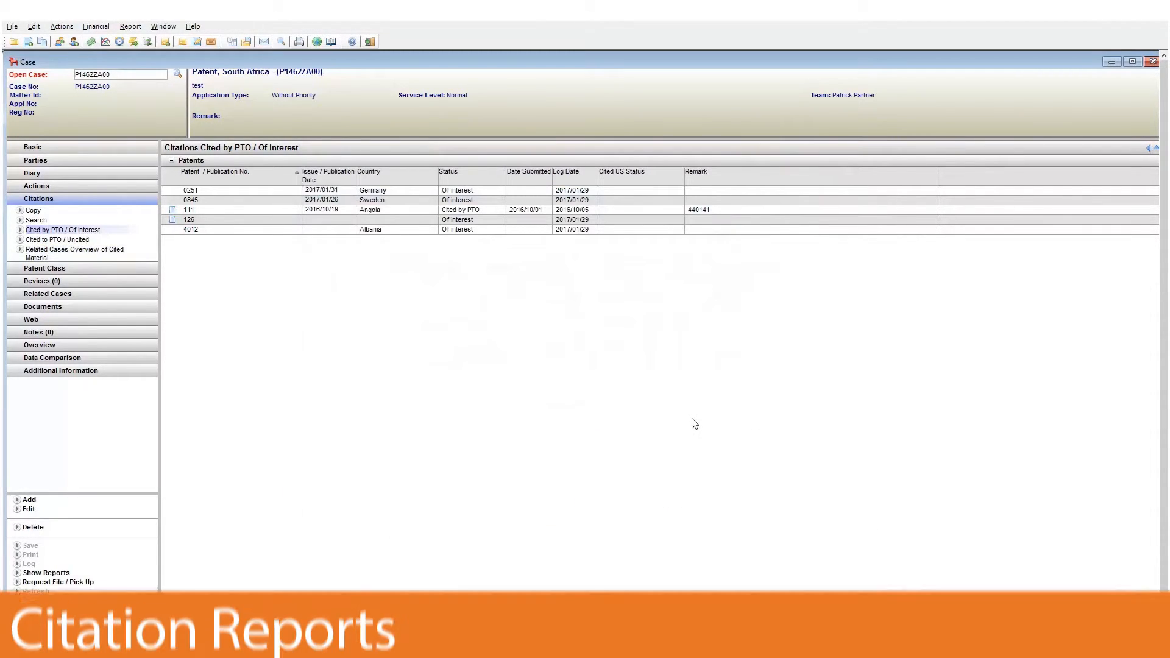
Generate a Cited Material Report for case P1462ZA00 with only the Cited Material Report option selected.
click(130, 27)
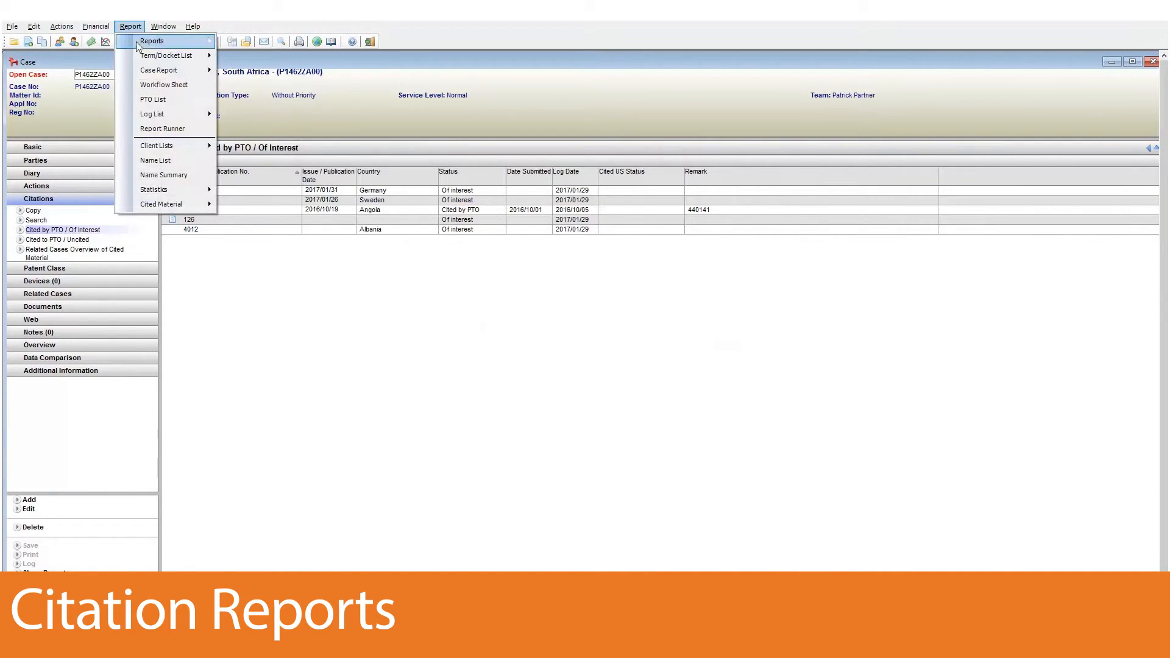
mouse_move(195, 202)
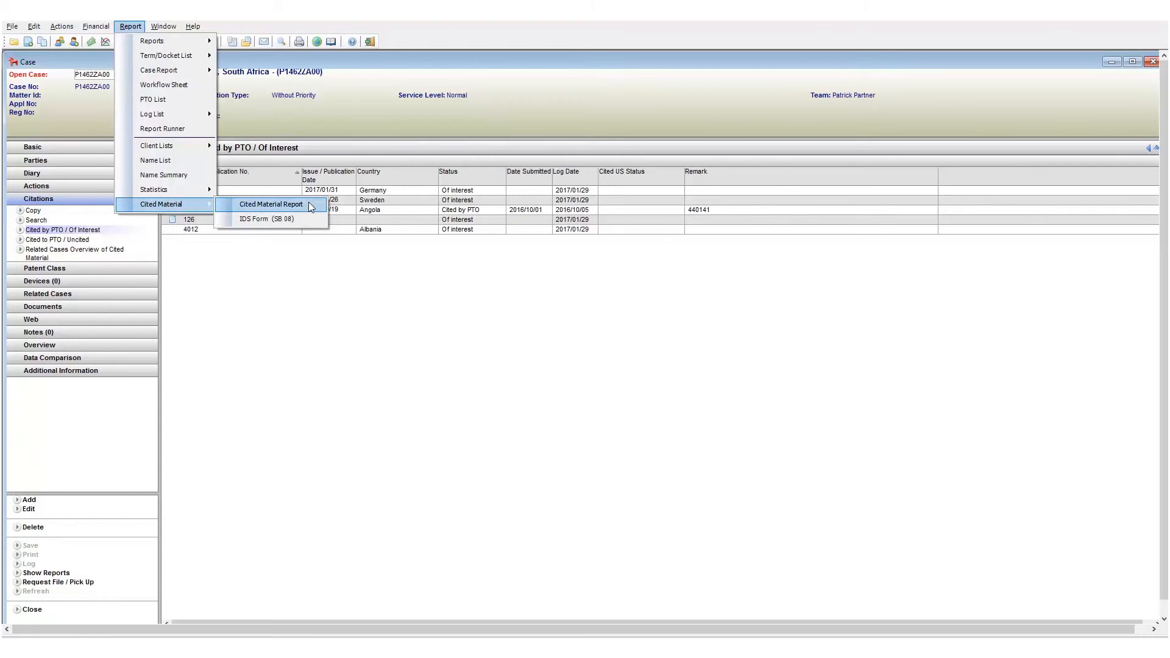
click(310, 205)
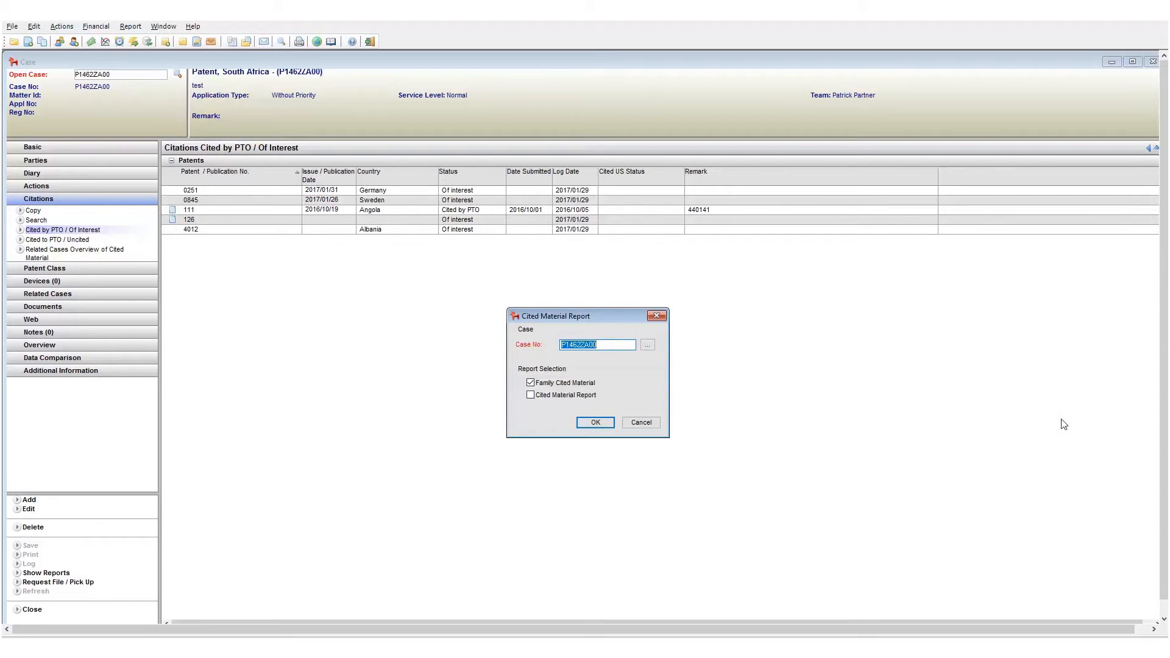
click(562, 382)
click(542, 383)
click(554, 384)
click(548, 396)
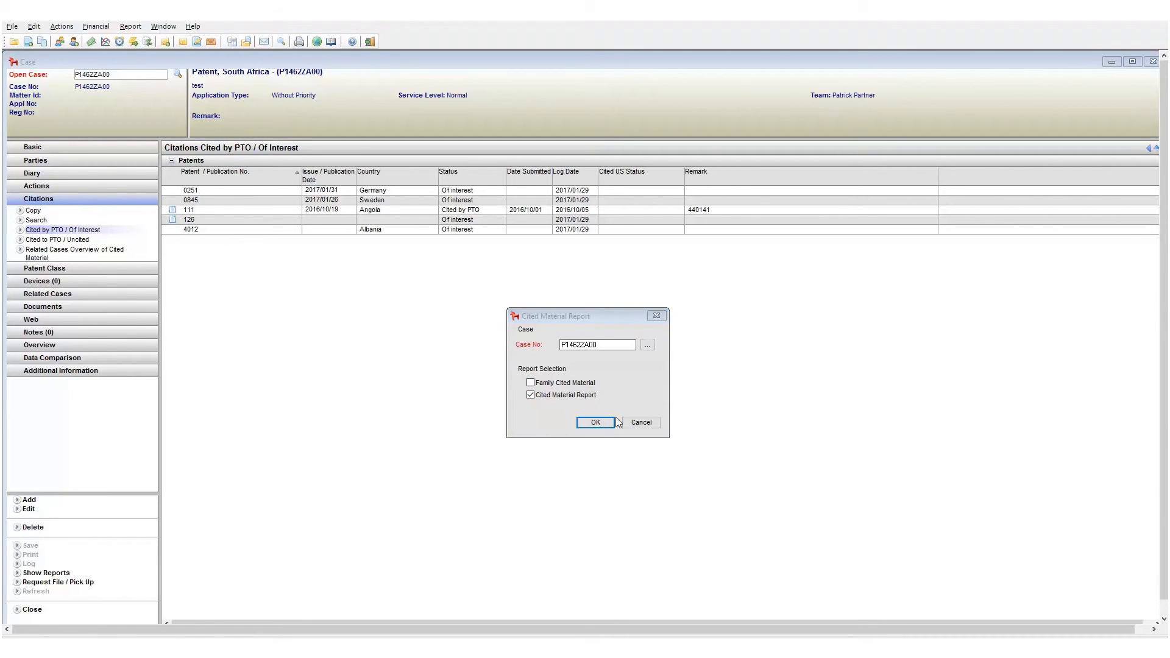
click(600, 426)
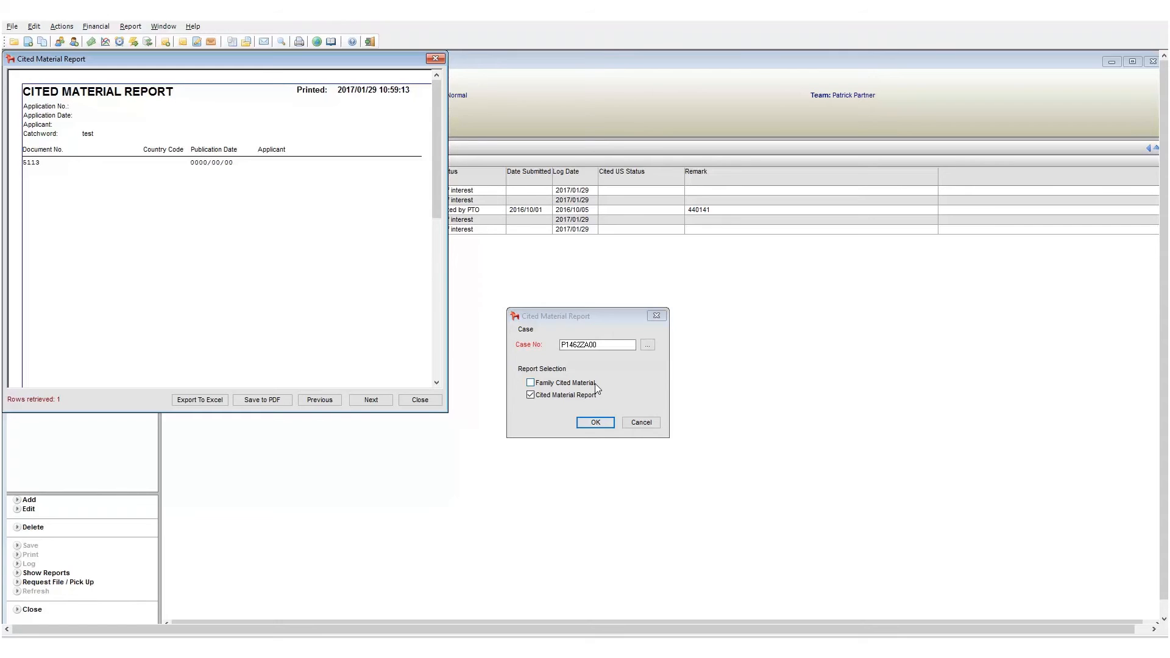
Print the report, accept updating the cited status to Cited to PTO, and cancel the report dialog.
click(296, 42)
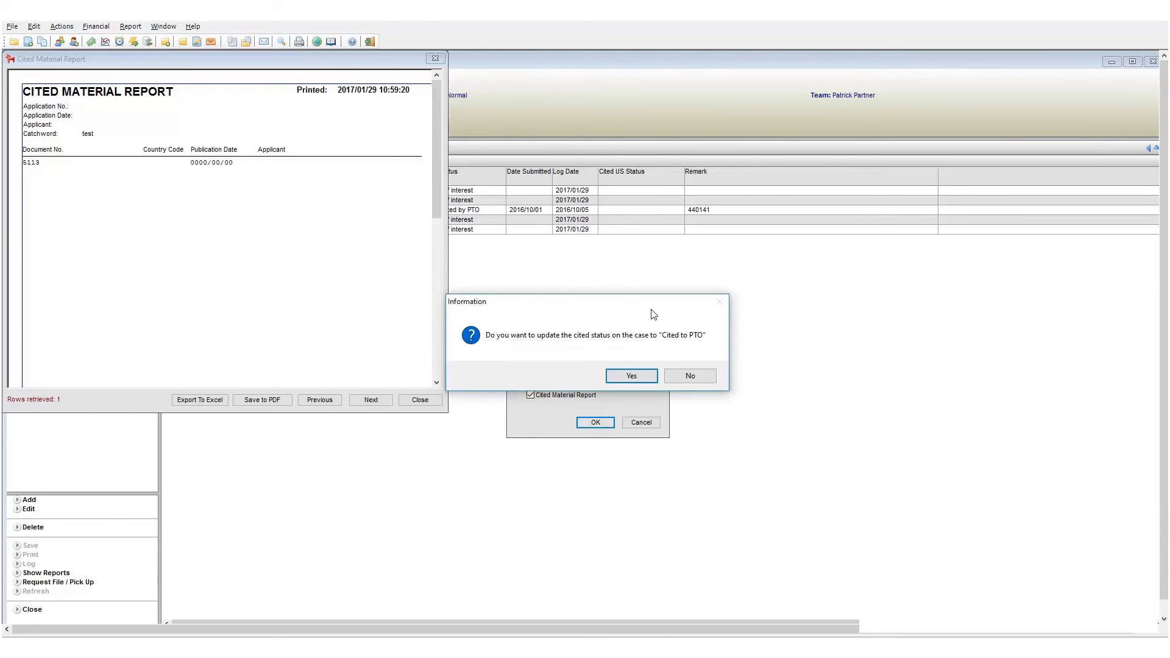
click(631, 376)
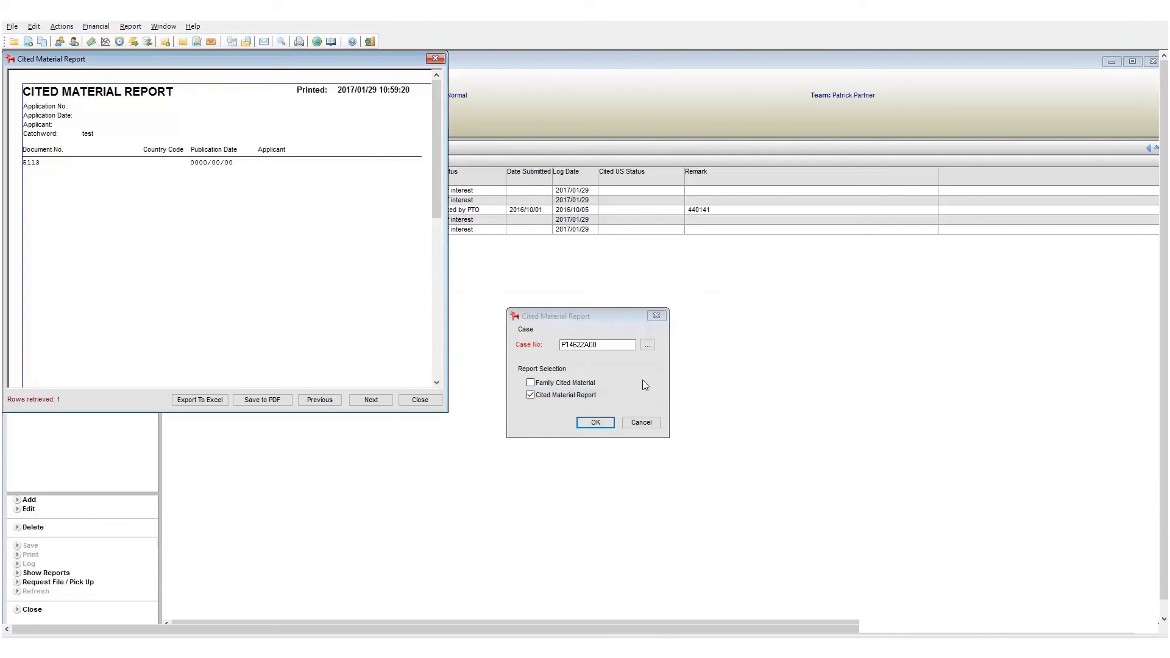
click(645, 425)
Open the case's documents and toggle Show / Hide Citations on and off again.
click(65, 304)
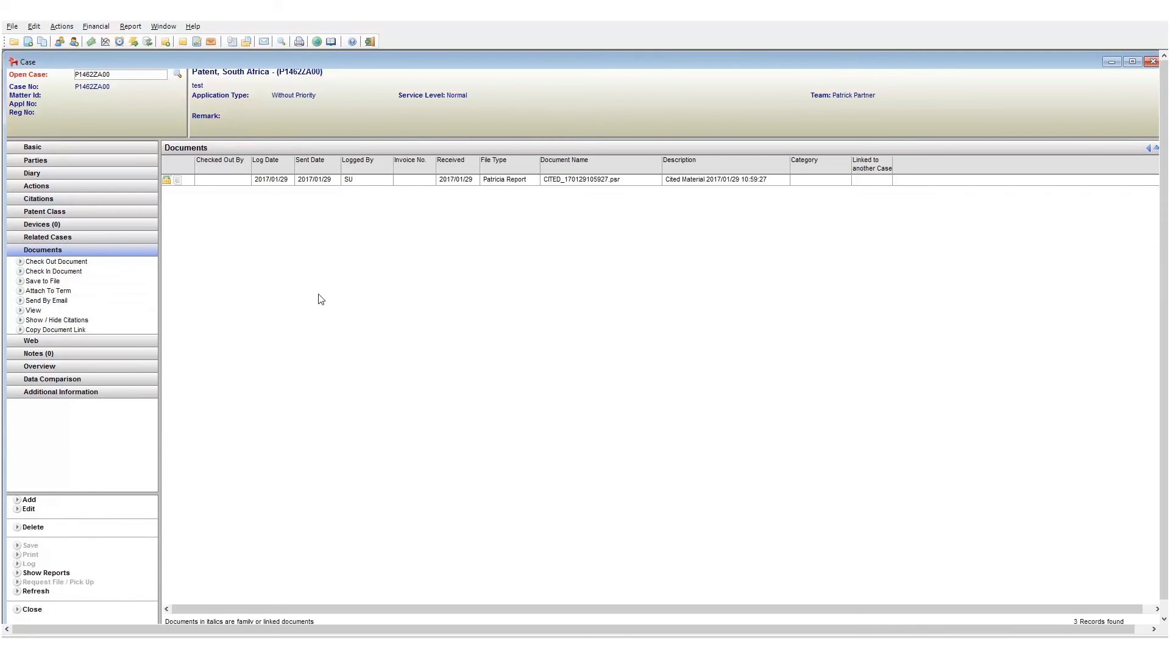
click(67, 323)
click(67, 323)
click(67, 321)
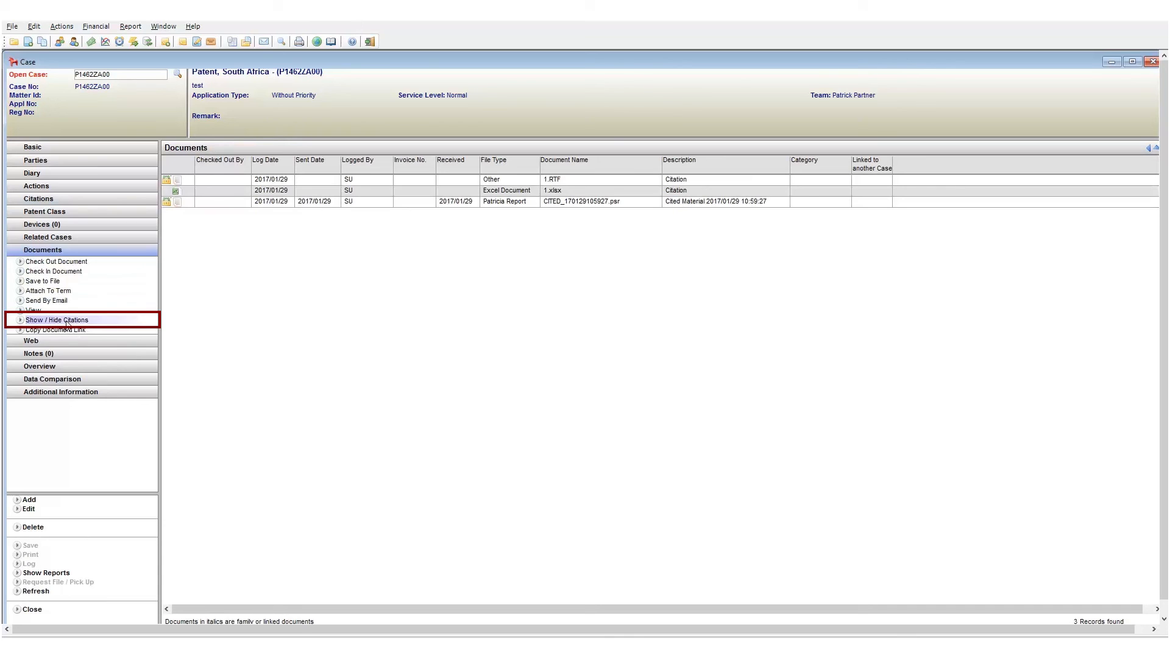
click(67, 322)
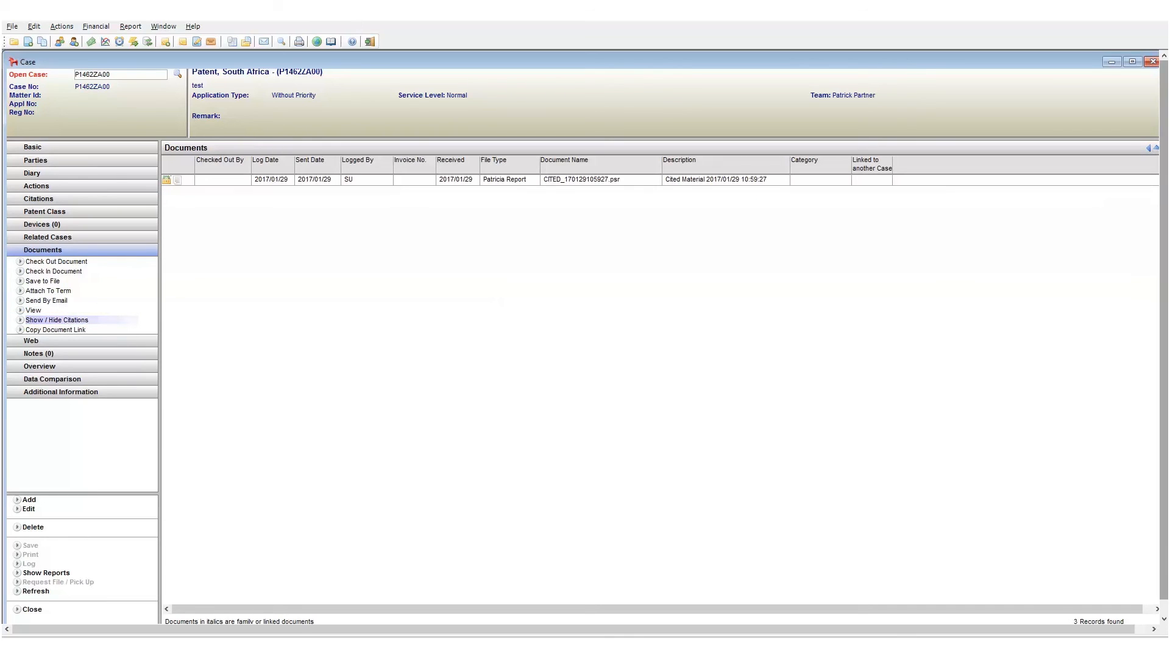